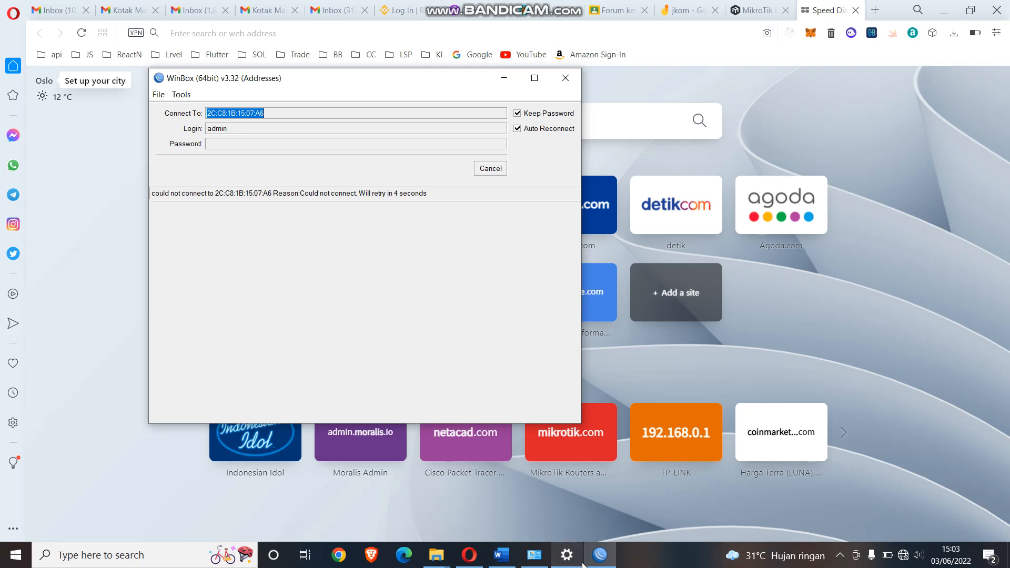
pyautogui.click(840, 556)
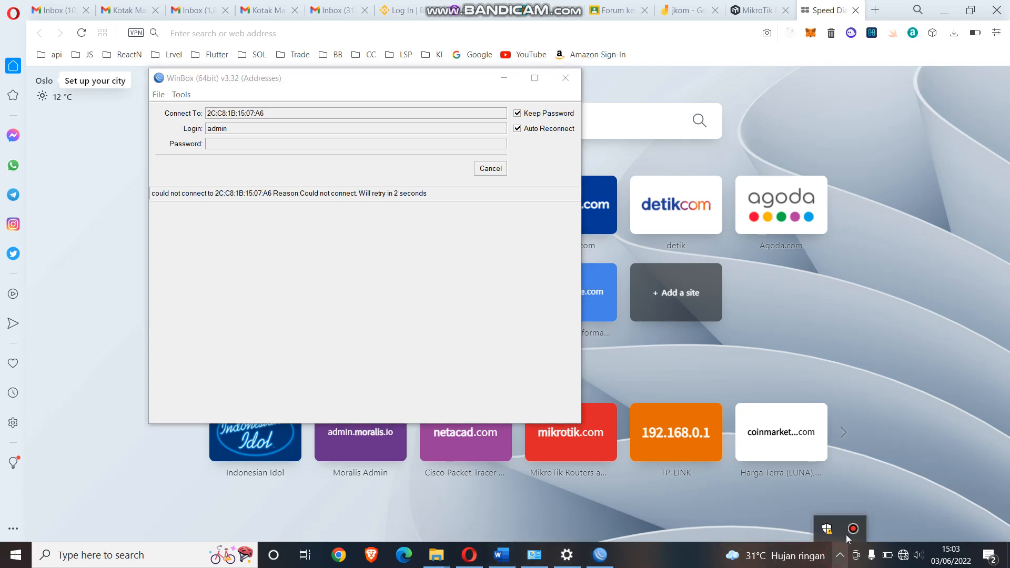
pyautogui.click(853, 527)
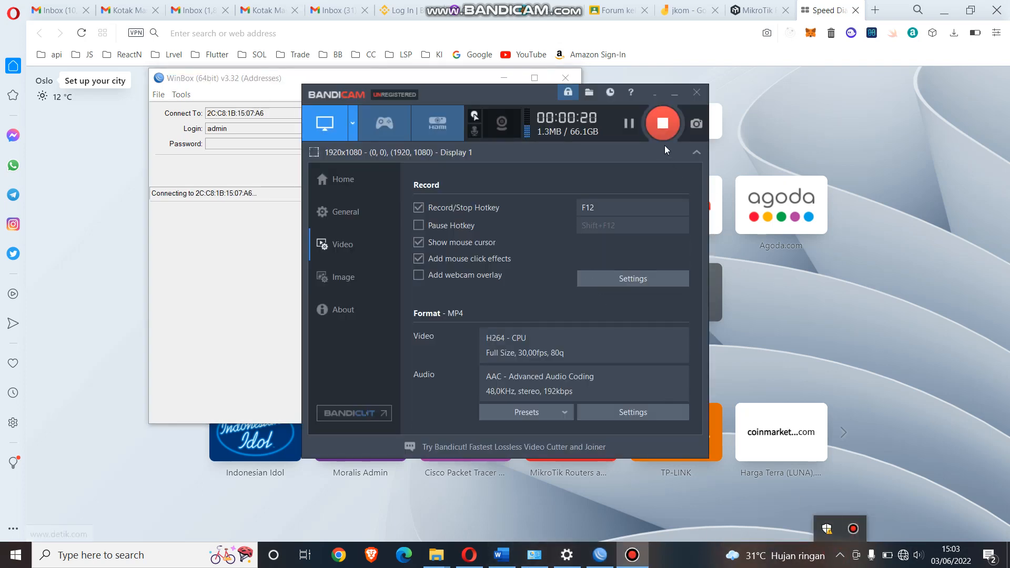
pyautogui.click(656, 97)
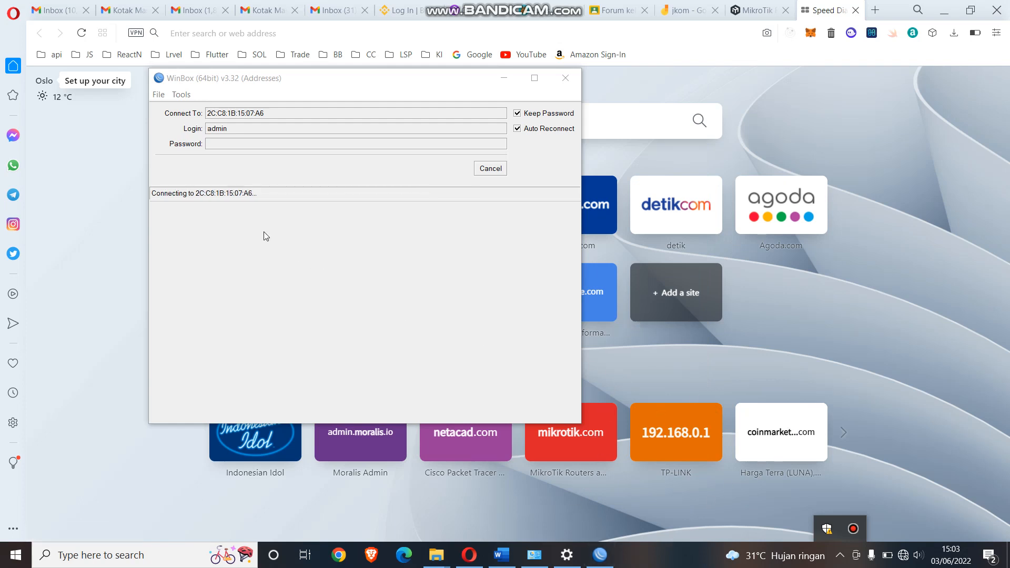
# - Restart the Ethernet adapter in the Windows network connections by disabling it and enabling it again
pyautogui.rightClick(903, 555)
pyautogui.click(901, 540)
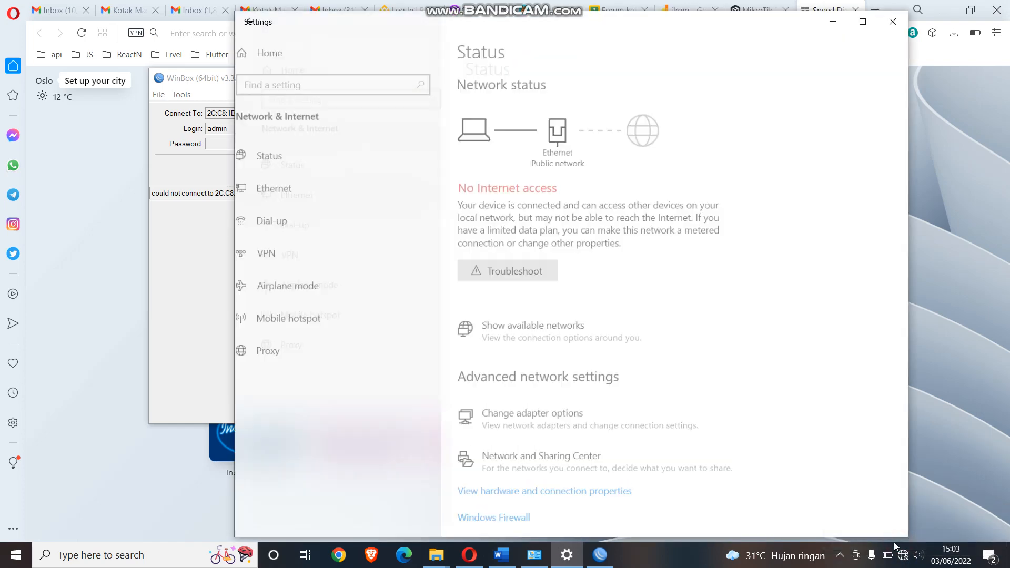
pyautogui.click(293, 192)
pyautogui.click(513, 188)
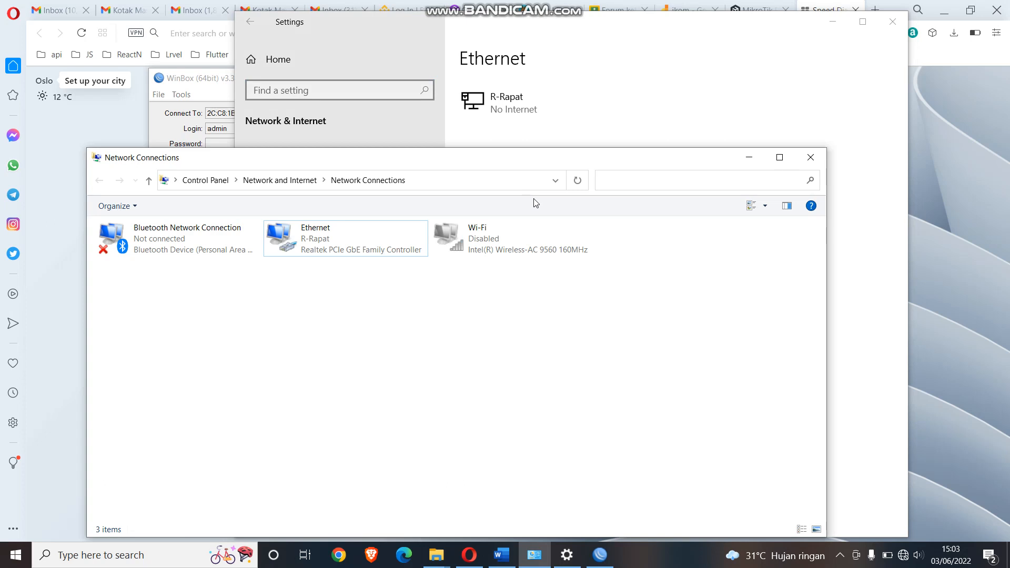
pyautogui.click(477, 240)
pyautogui.rightClick(348, 242)
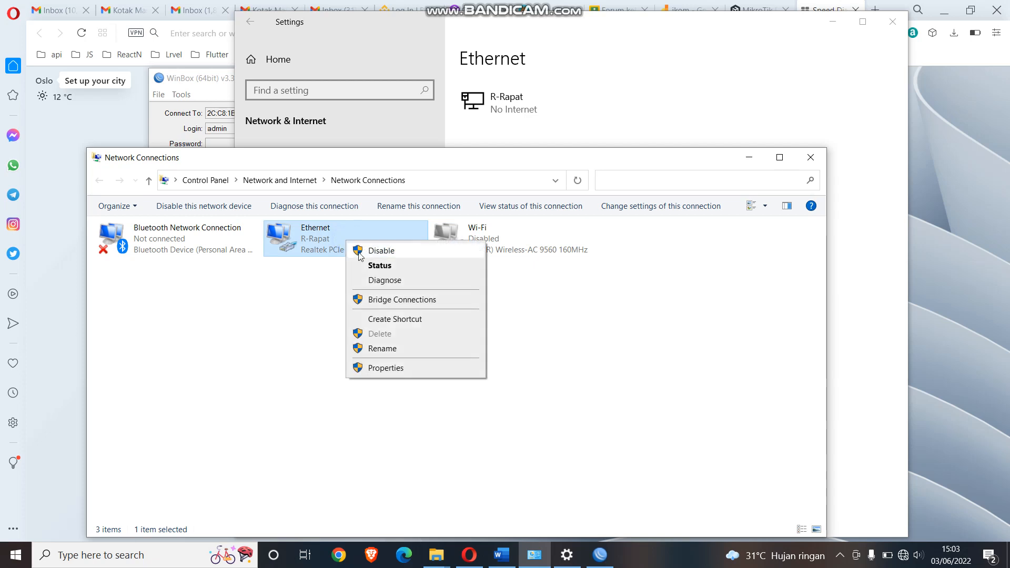
pyautogui.click(375, 251)
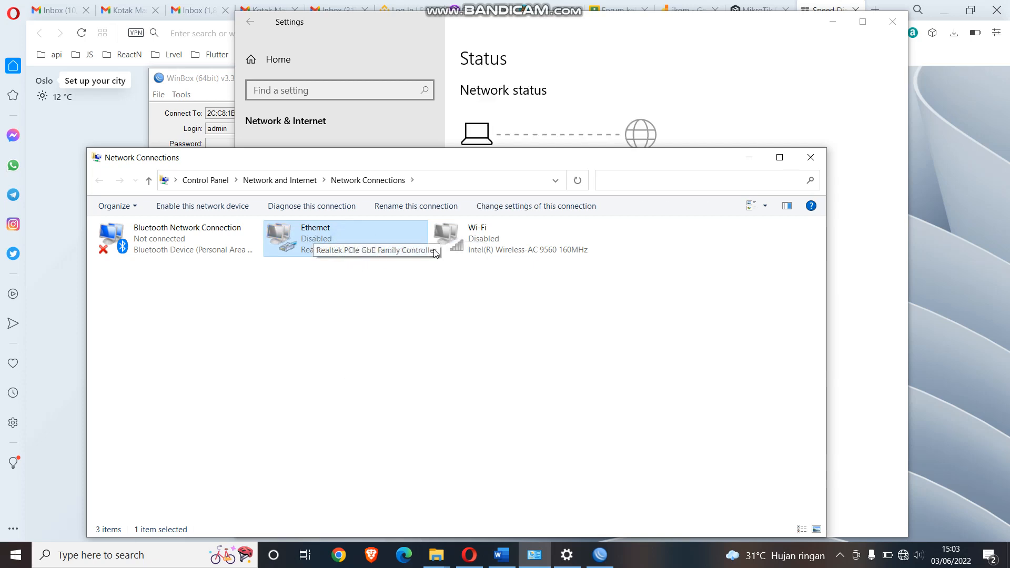
pyautogui.rightClick(310, 238)
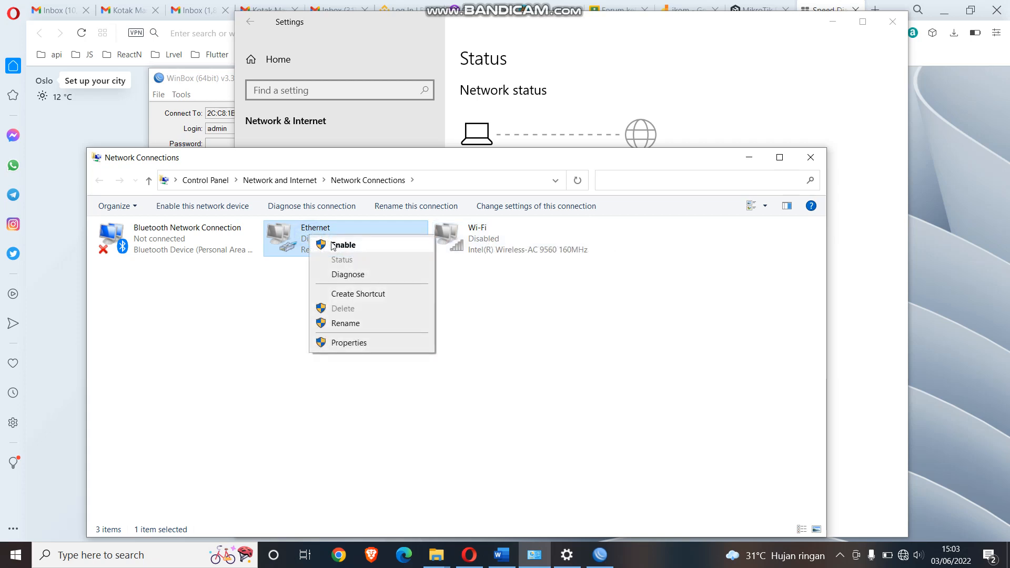
pyautogui.click(333, 245)
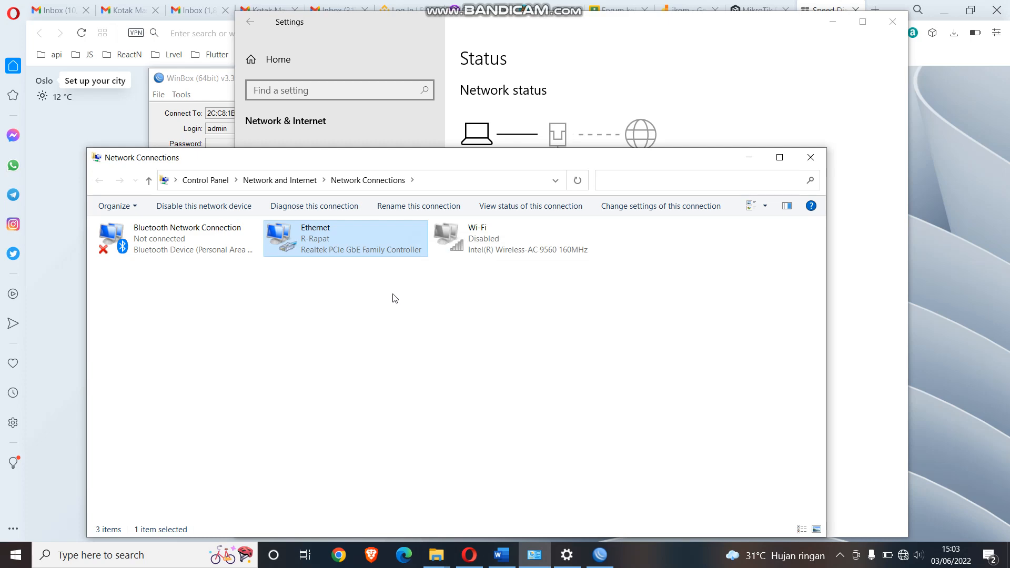
# - Switch to the Opera browser and open the router's administration page at 192.168.0.1
pyautogui.click(469, 555)
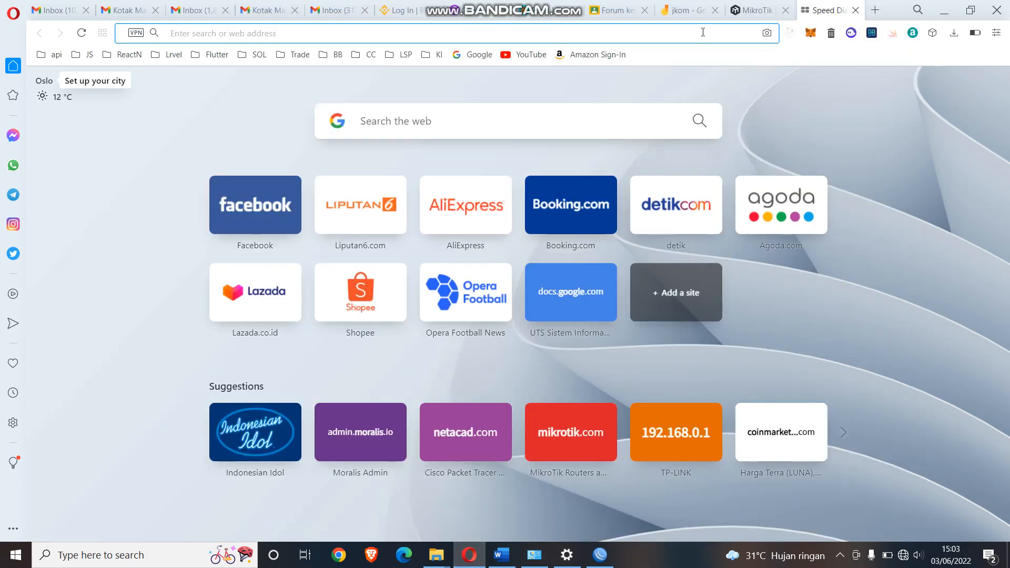
pyautogui.click(703, 32)
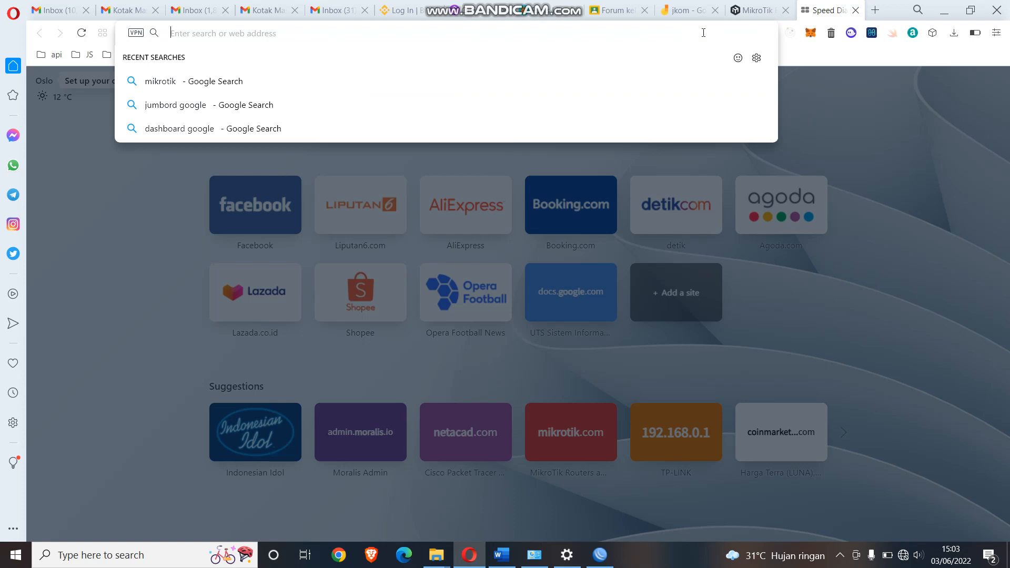
pyautogui.write('192.168.0.1')
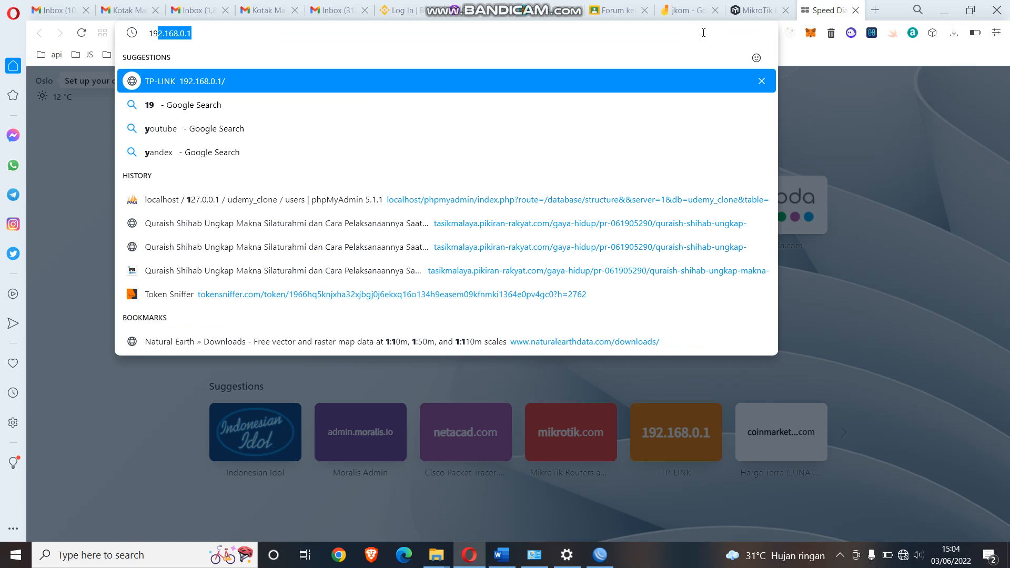
pyautogui.press('End')
pyautogui.press('Return')
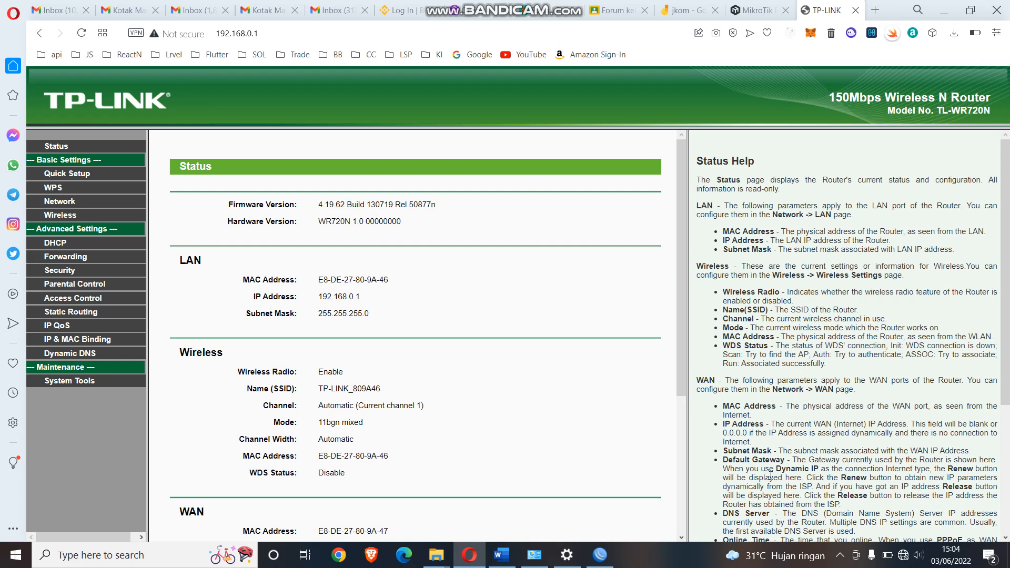
# - Check the computer's current network connection and view the router's WPS and WAN settings
pyautogui.click(903, 558)
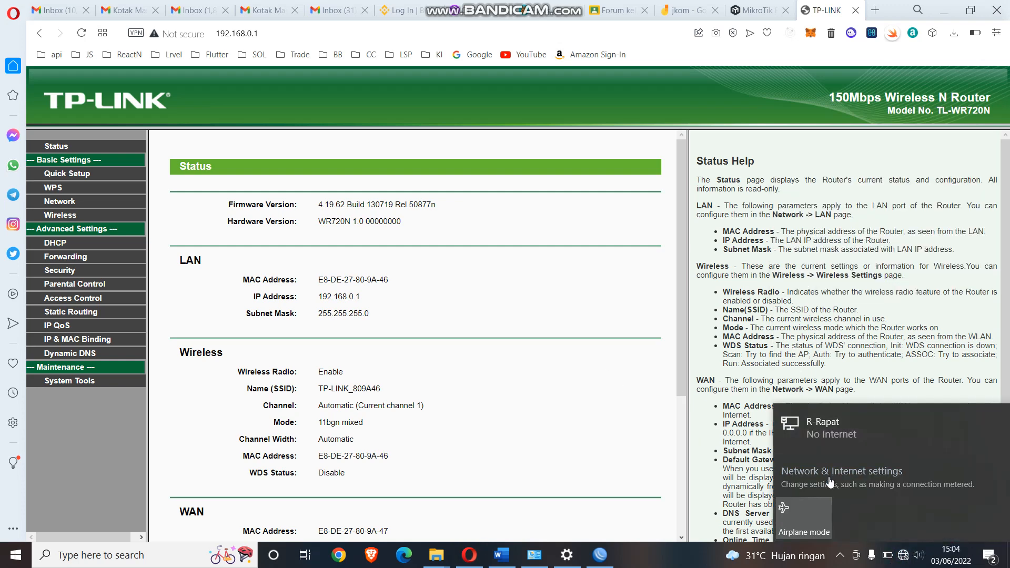
pyautogui.click(630, 414)
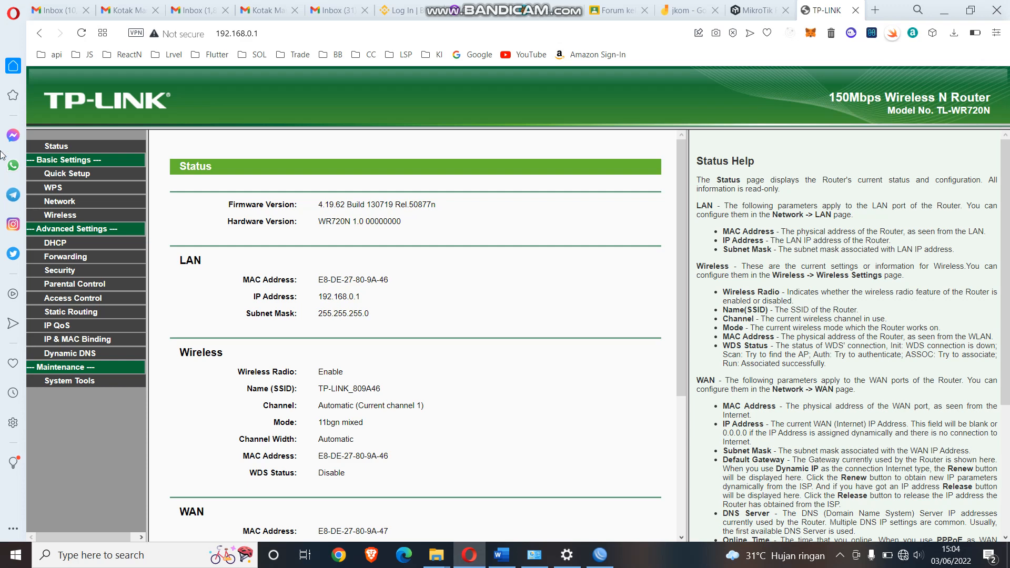
pyautogui.click(65, 189)
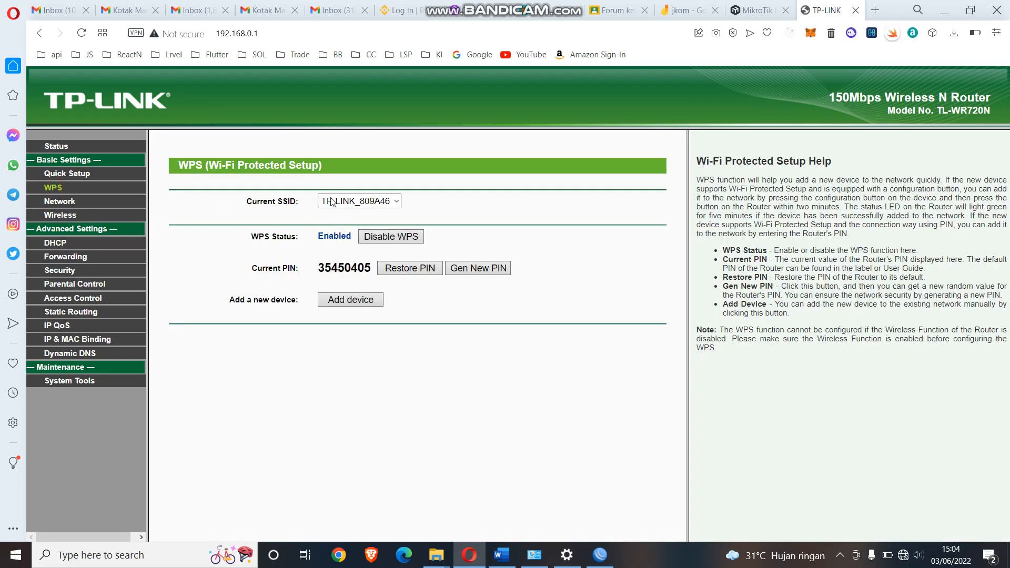
pyautogui.click(69, 202)
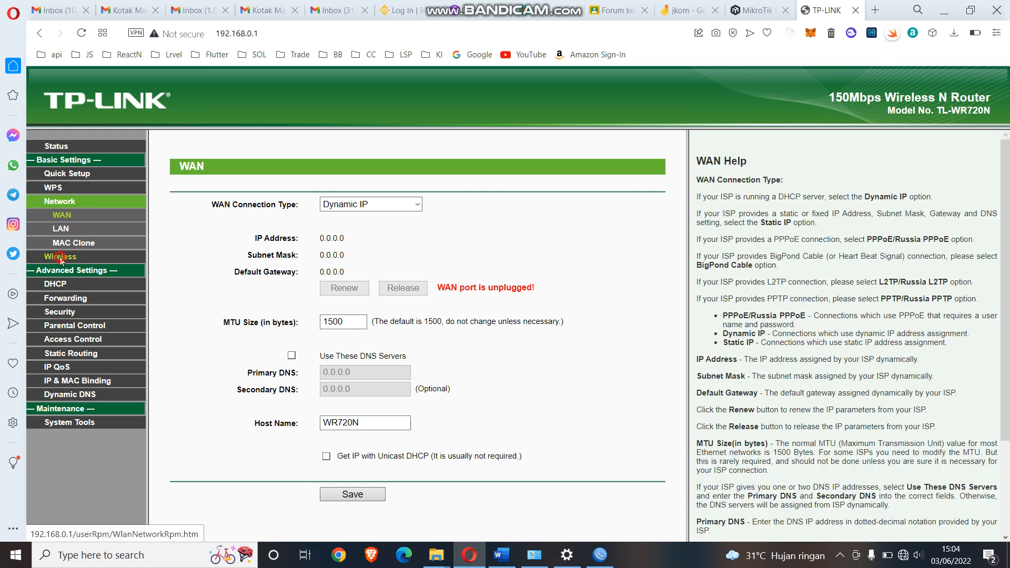
# - Rename the router's first wireless network (SSID1) as stmik@bb and save the wireless settings
pyautogui.click(63, 258)
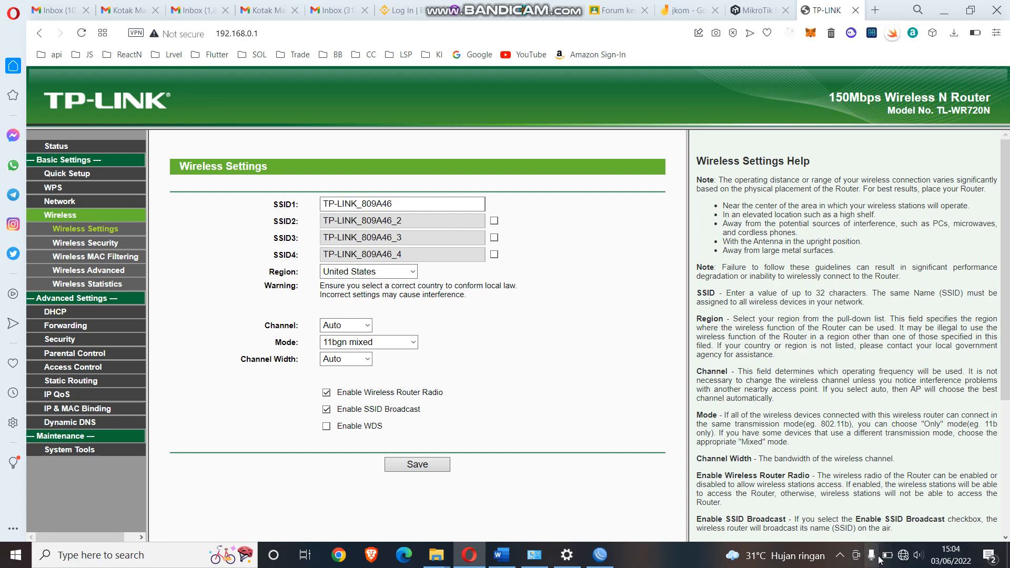
pyautogui.moveTo(896, 558)
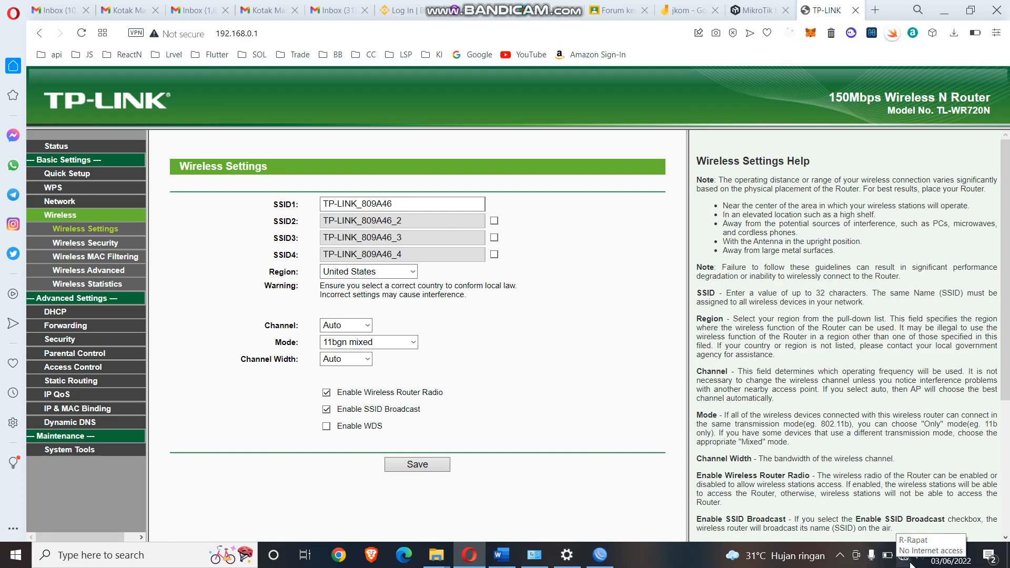
pyautogui.click(906, 559)
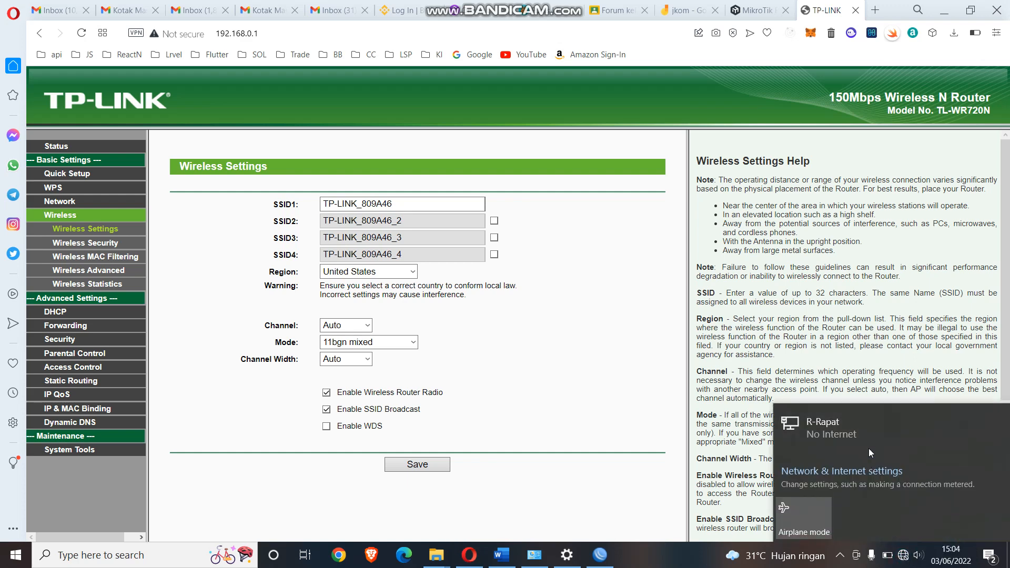
pyautogui.click(573, 490)
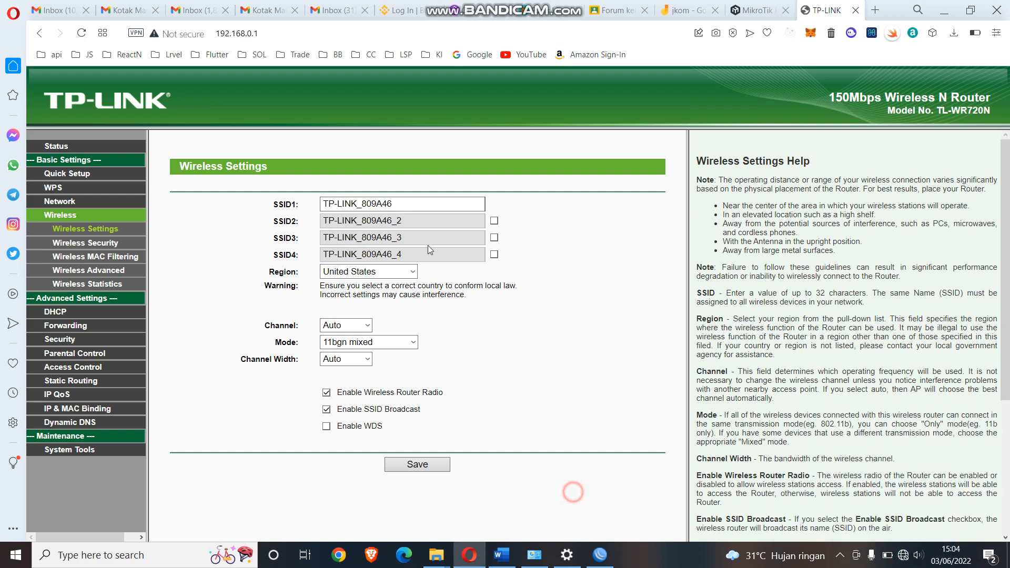
pyautogui.tripleClick(408, 204)
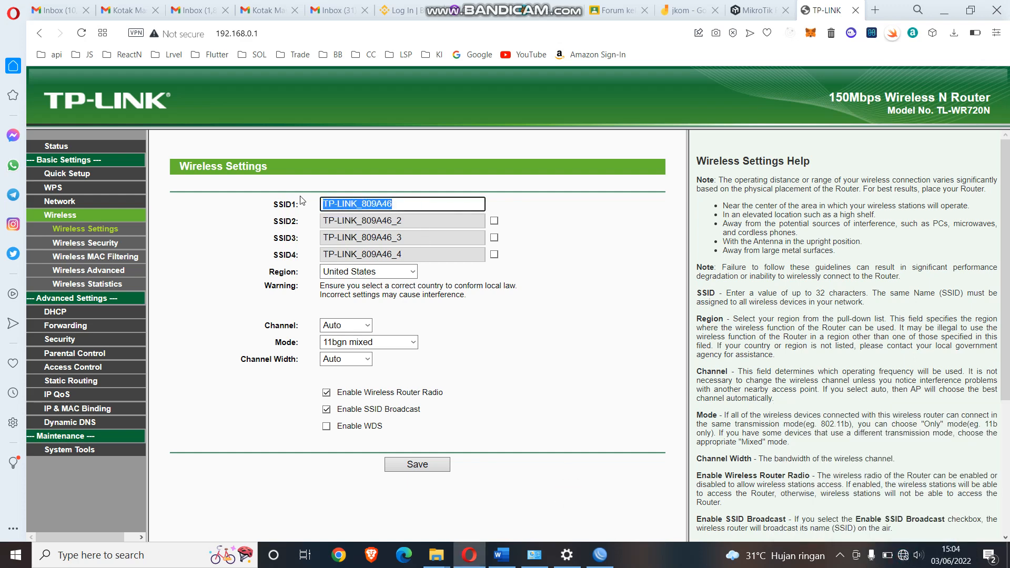
pyautogui.write('2')
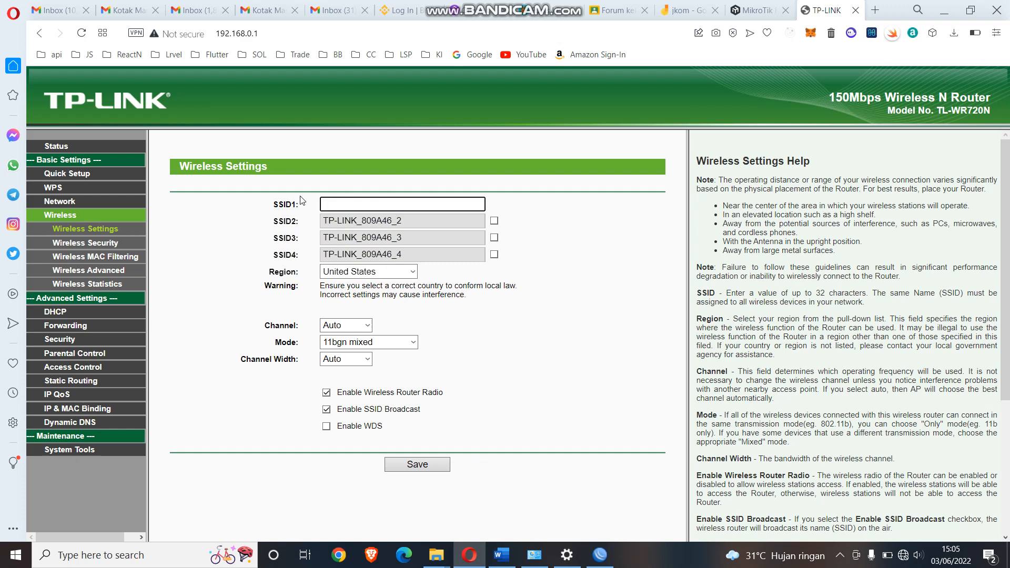
pyautogui.write('stmi')
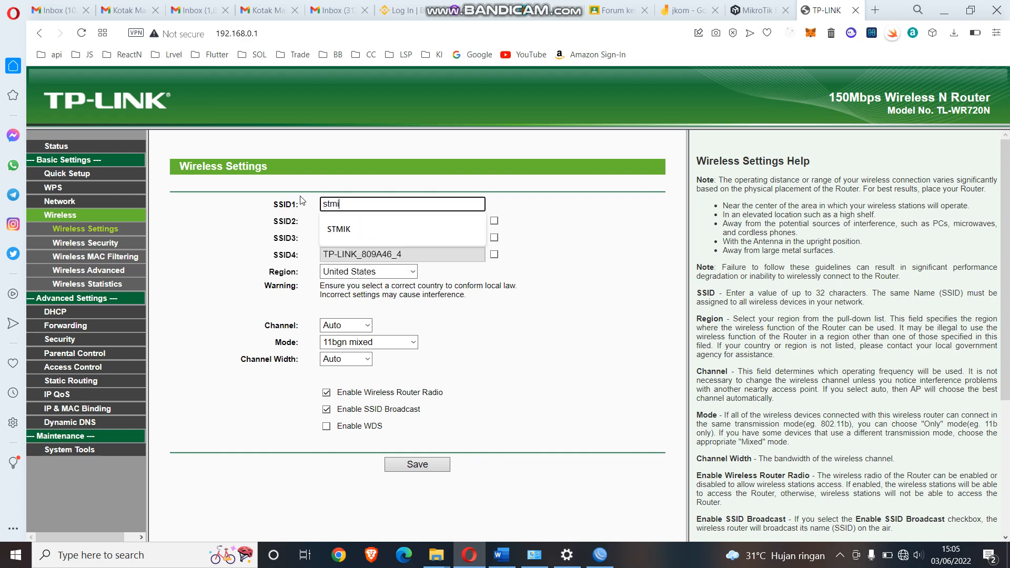
pyautogui.write('k@bb')
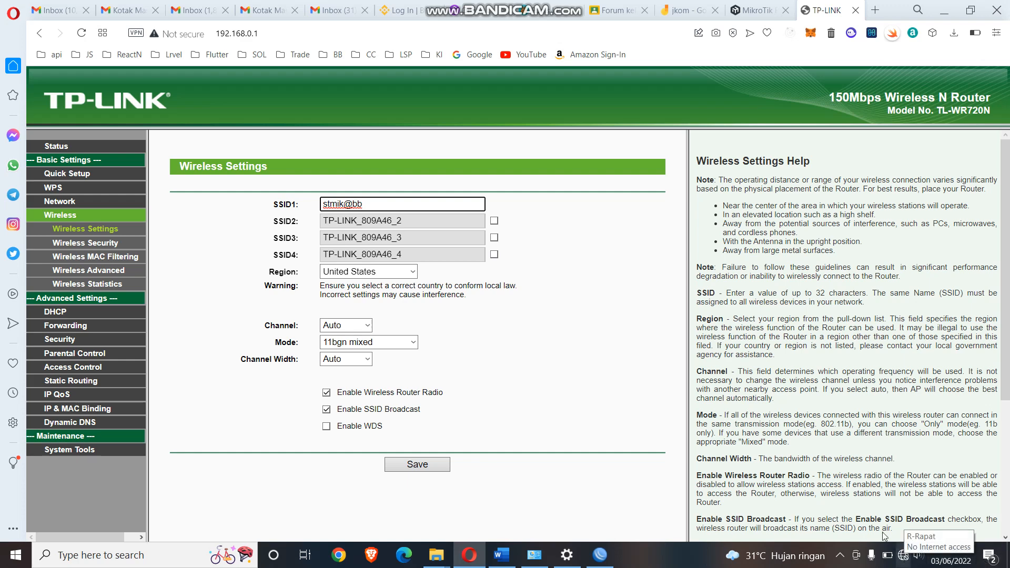
pyautogui.click(563, 264)
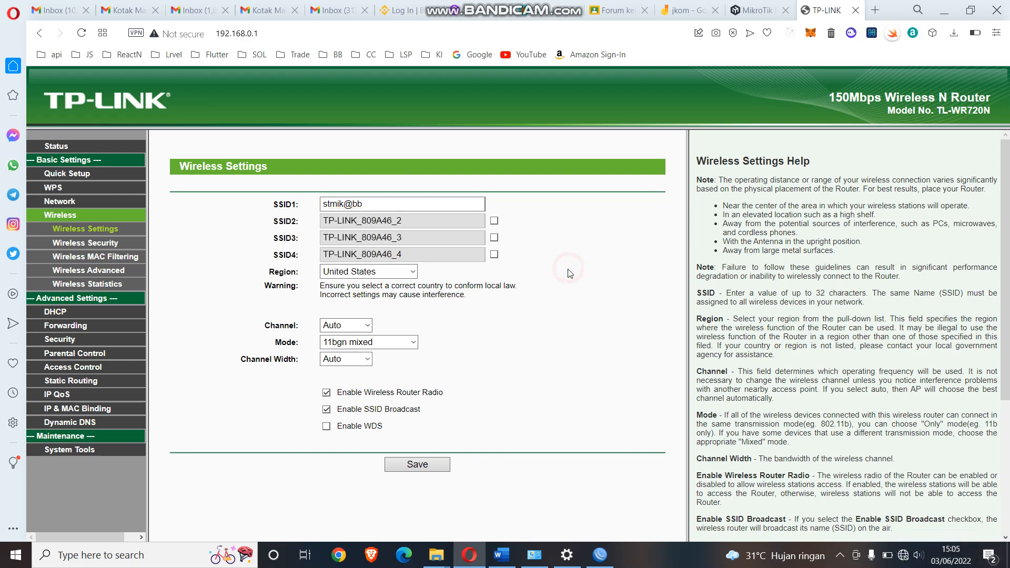
pyautogui.click(417, 464)
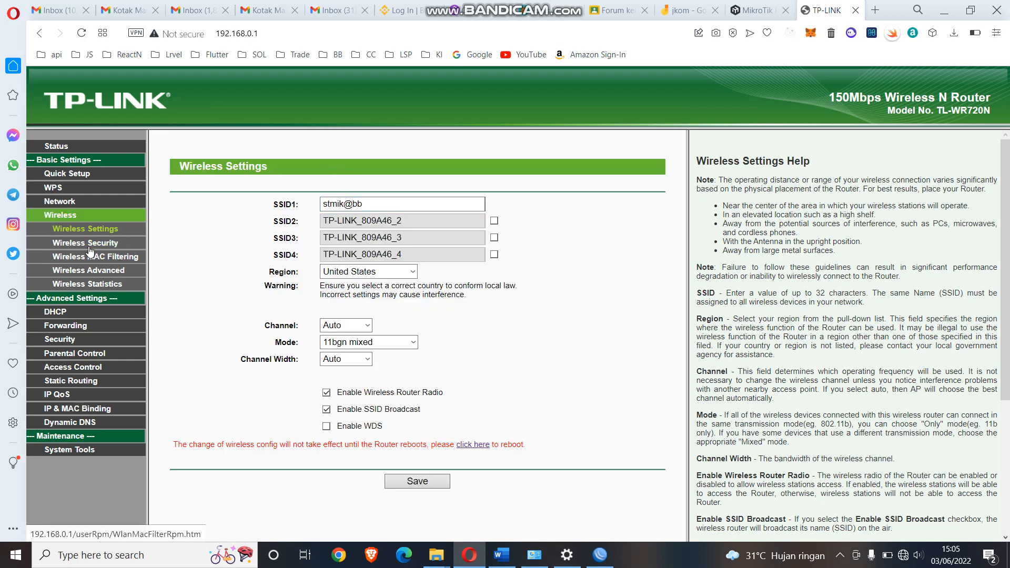
# - Disable wireless security for the stmik@bb network, save the setting and acknowledge the reboot notice
pyautogui.click(90, 245)
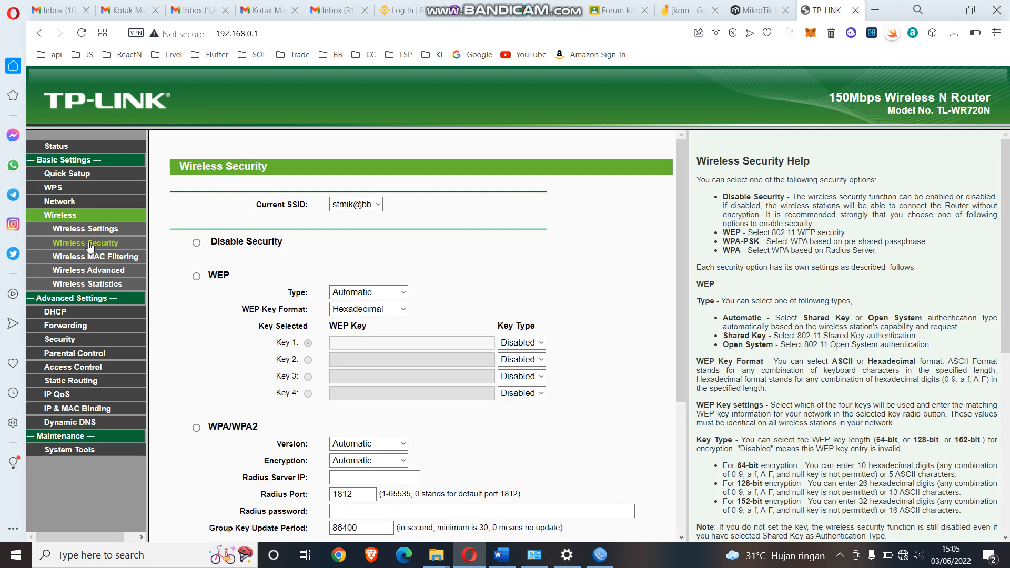
pyautogui.click(196, 243)
pyautogui.scroll(-2, 600, 347)
pyautogui.scroll(2, 647, 382)
pyautogui.scroll(-4, 479, 497)
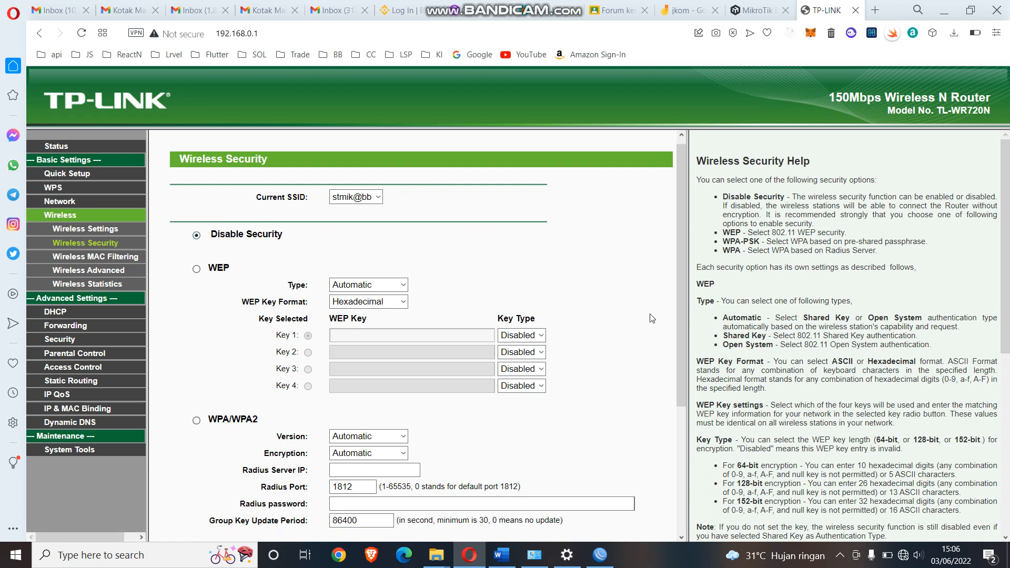
pyautogui.click(370, 520)
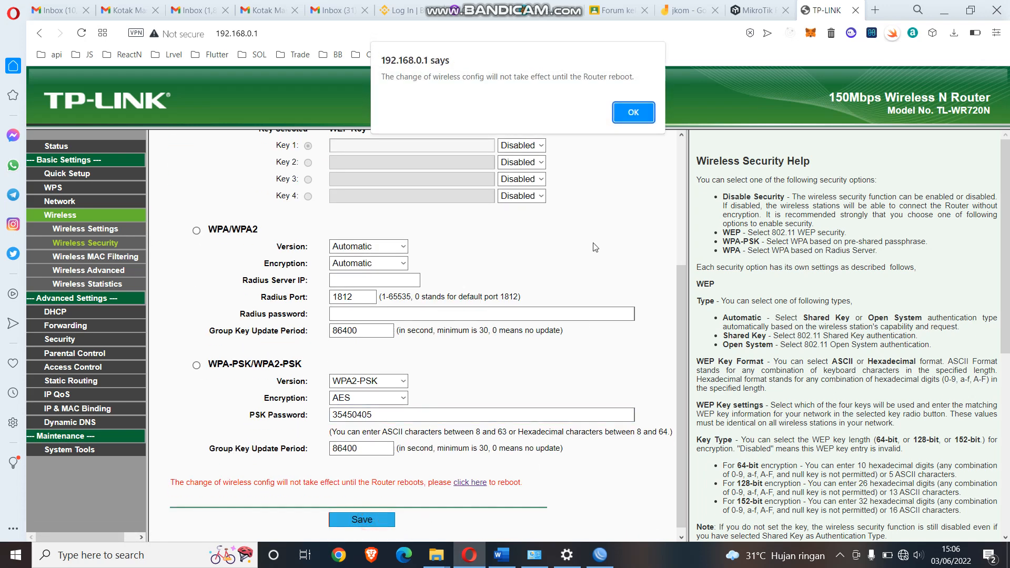
pyautogui.click(636, 122)
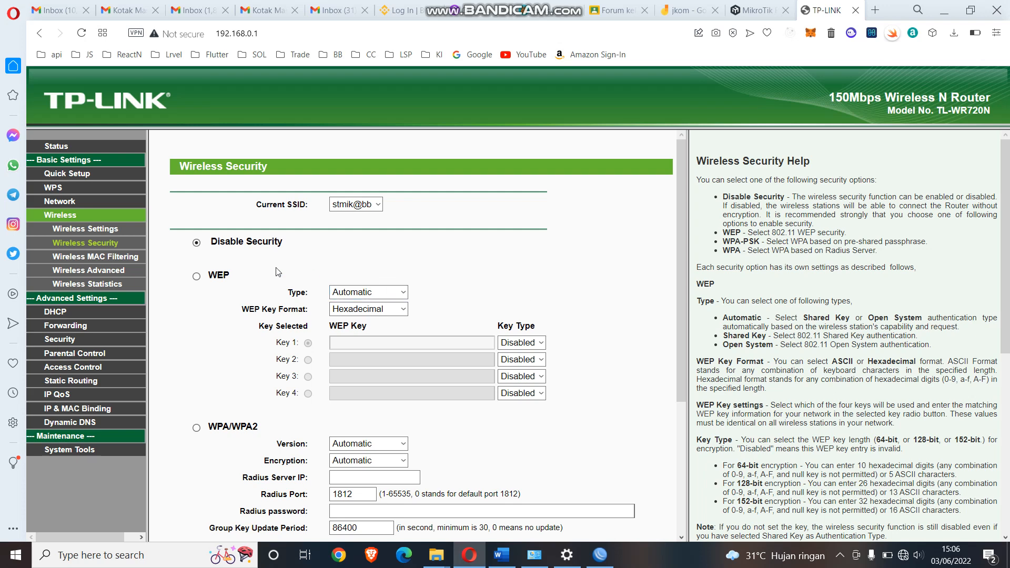
pyautogui.scroll(-4, 610, 298)
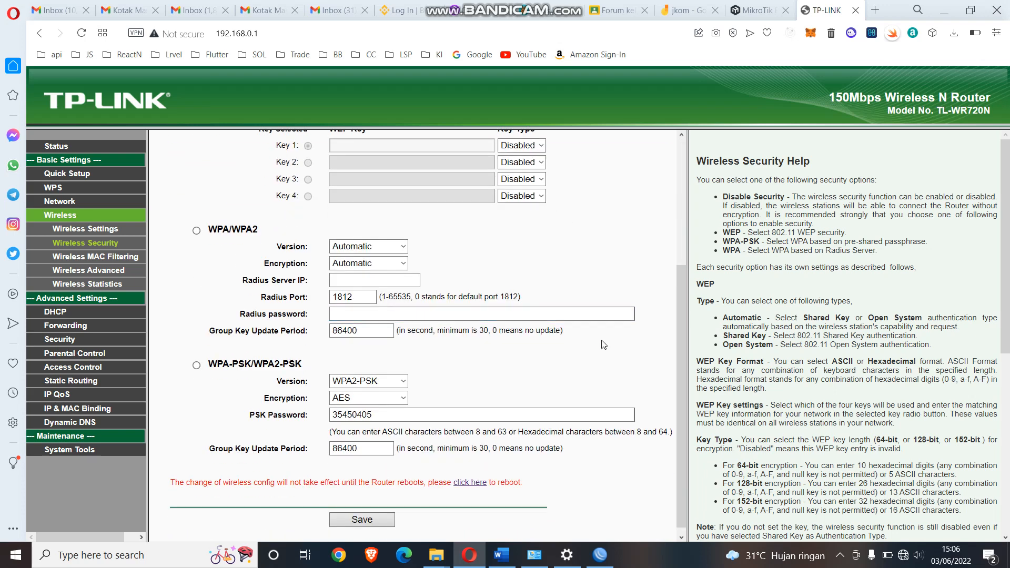
pyautogui.scroll(4, 548, 339)
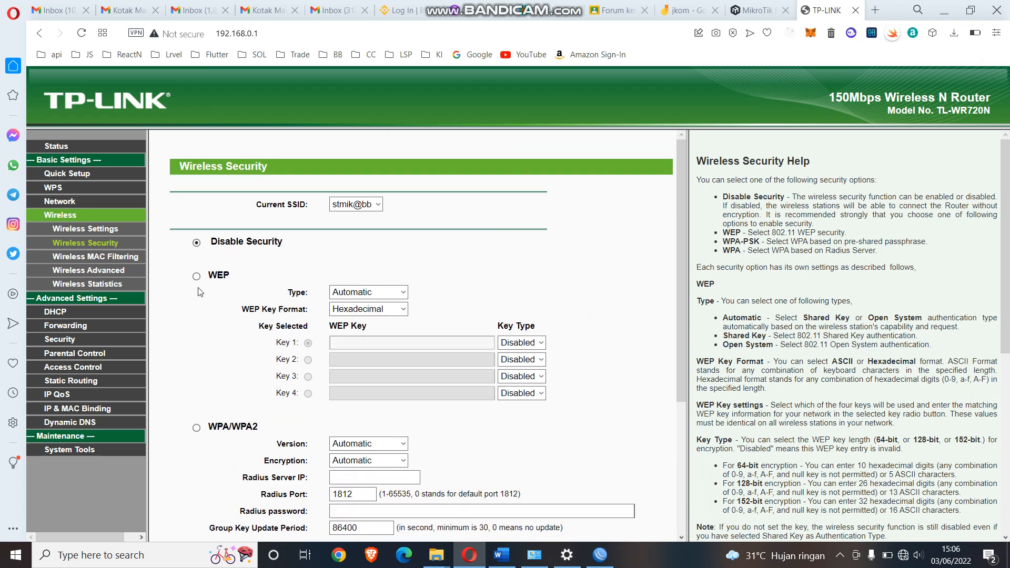
# - Disable the router's DHCP server and save the DHCP settings
pyautogui.click(60, 314)
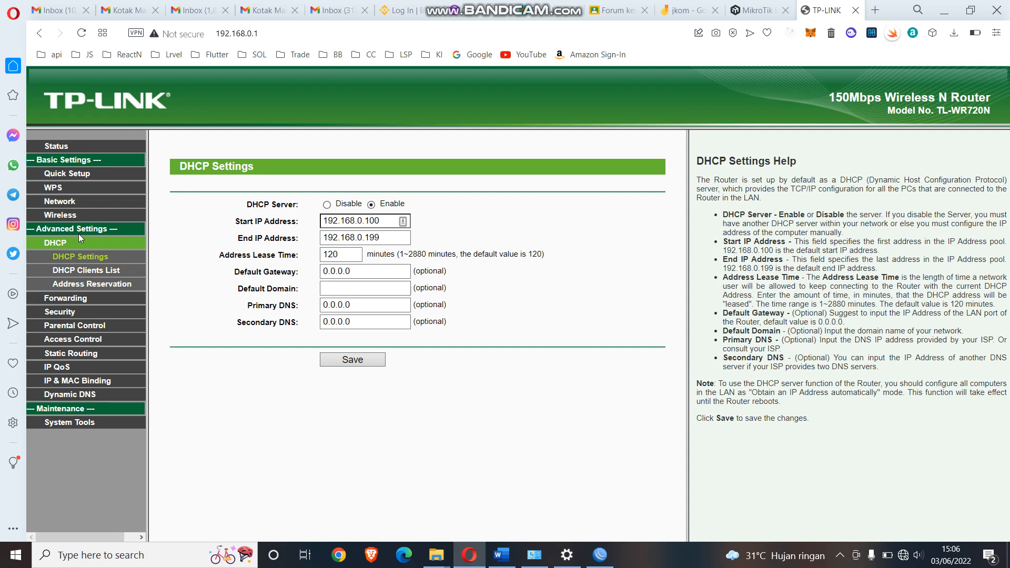
pyautogui.click(328, 205)
pyautogui.click(368, 360)
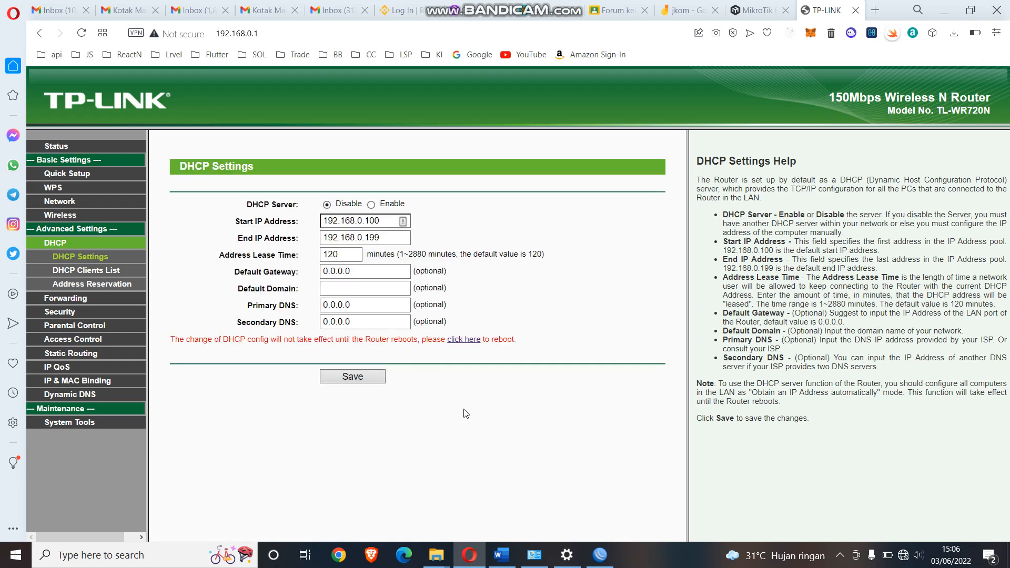
# - Review the router's wireless, wireless security, DHCP, WAN and LAN settings
pyautogui.click(60, 215)
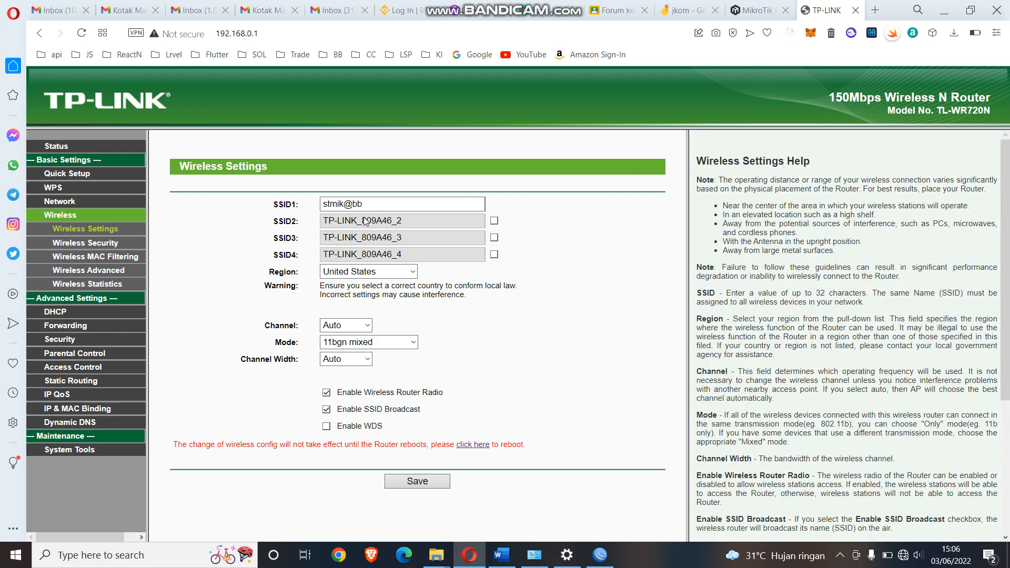
pyautogui.click(94, 243)
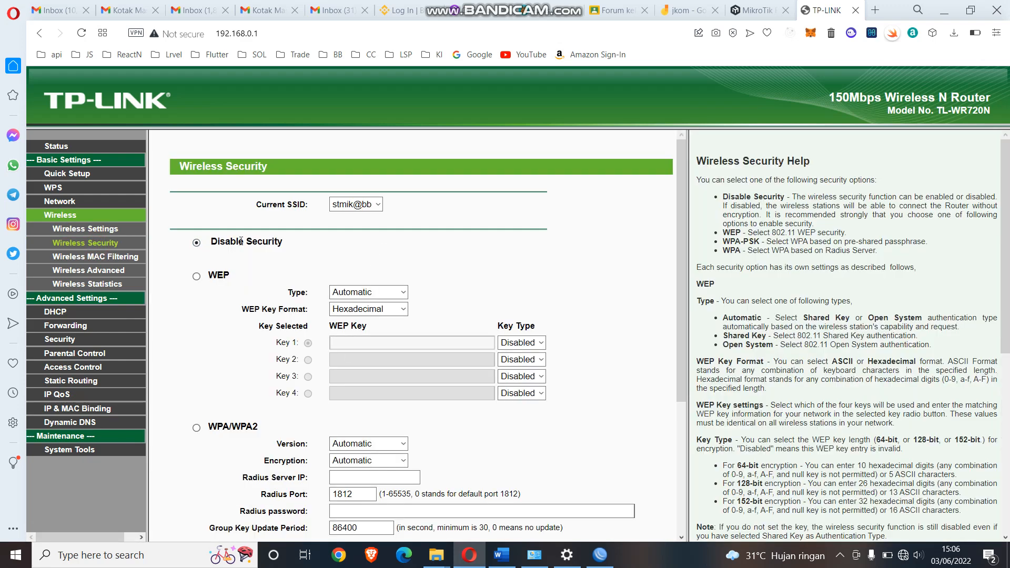
pyautogui.click(54, 313)
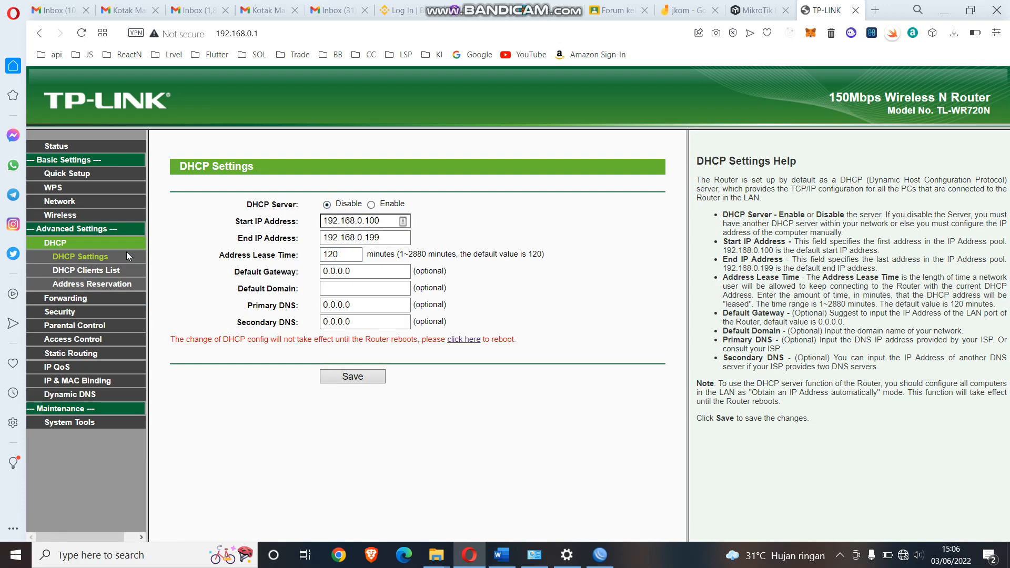
pyautogui.click(59, 201)
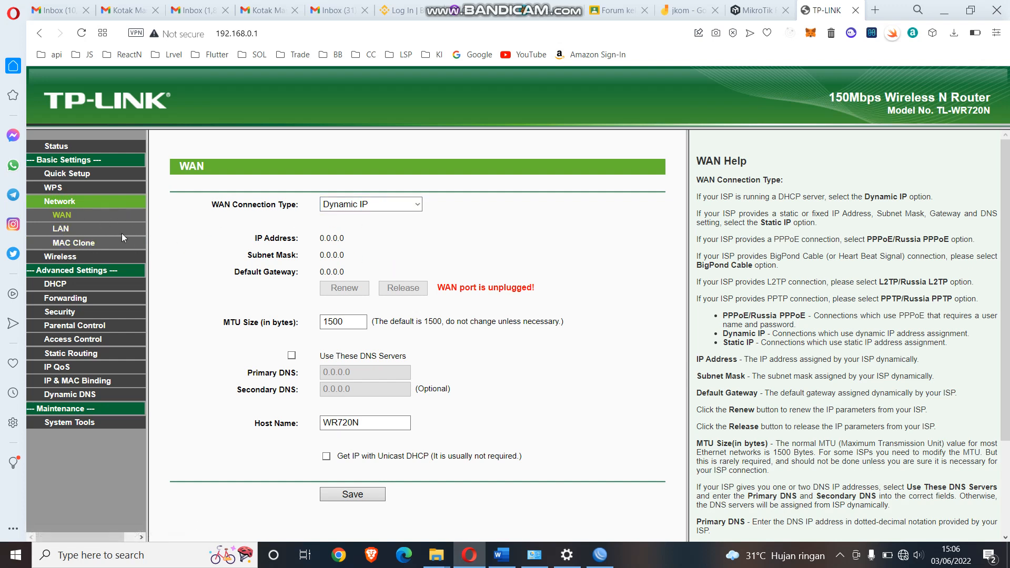
pyautogui.click(61, 228)
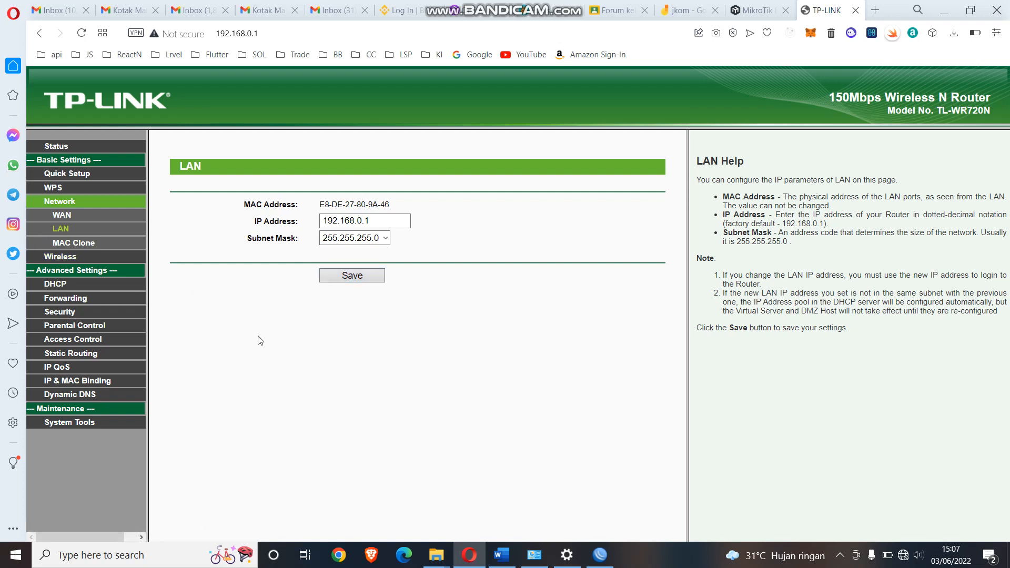
# - Reboot the router through the reboot link in the wireless settings and confirm the restart
pyautogui.click(59, 255)
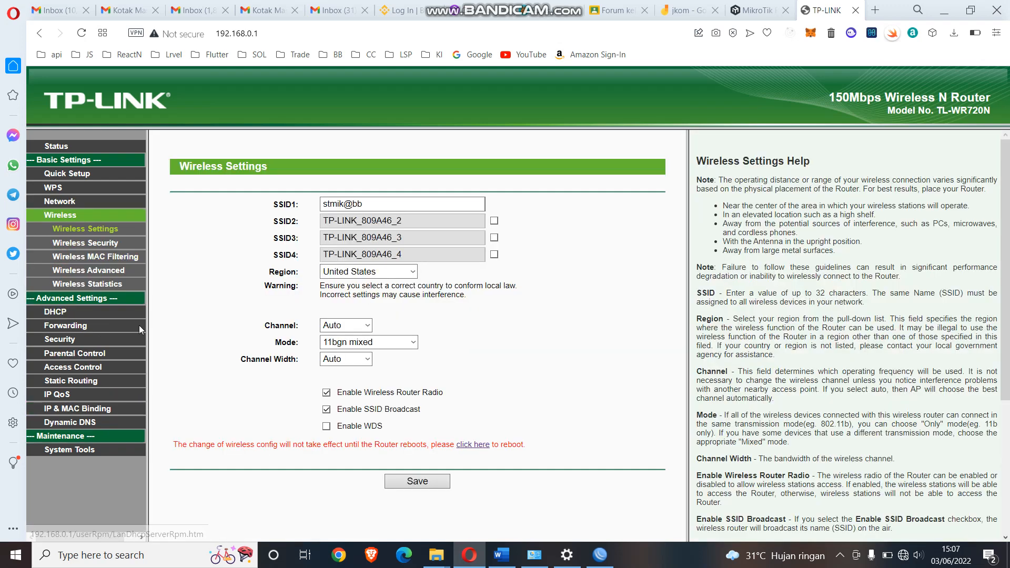
pyautogui.click(471, 445)
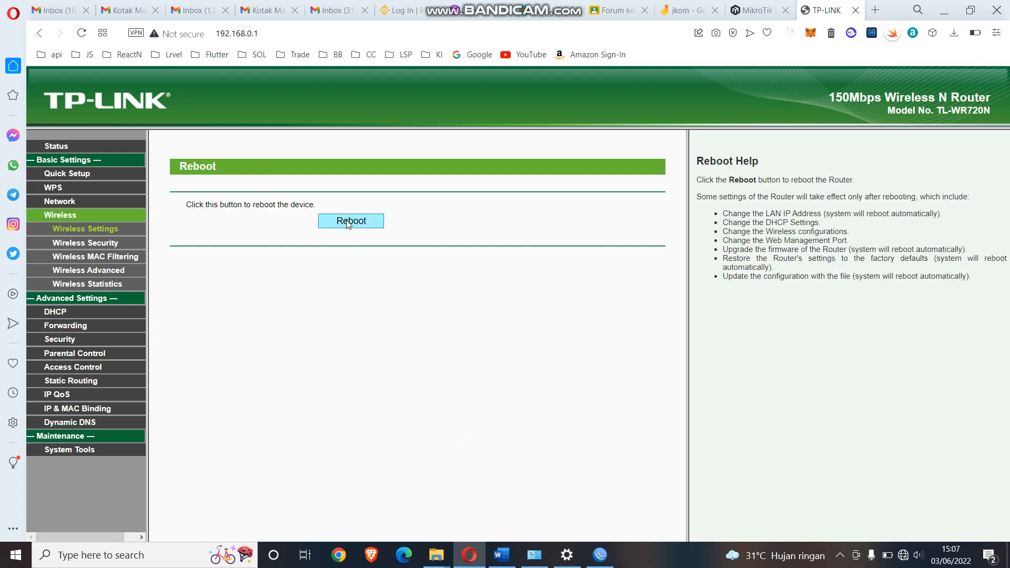
pyautogui.click(348, 221)
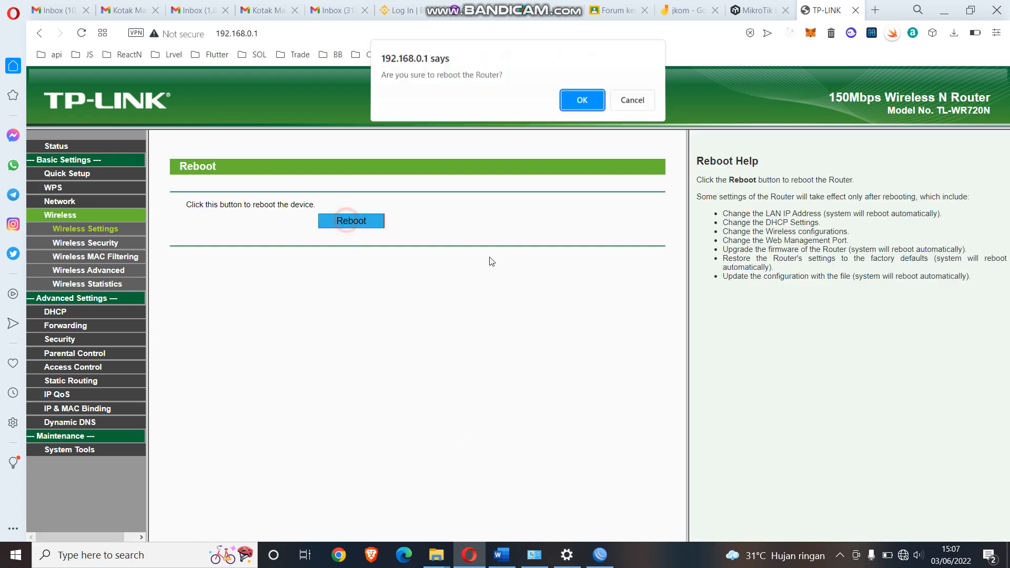
pyautogui.click(581, 101)
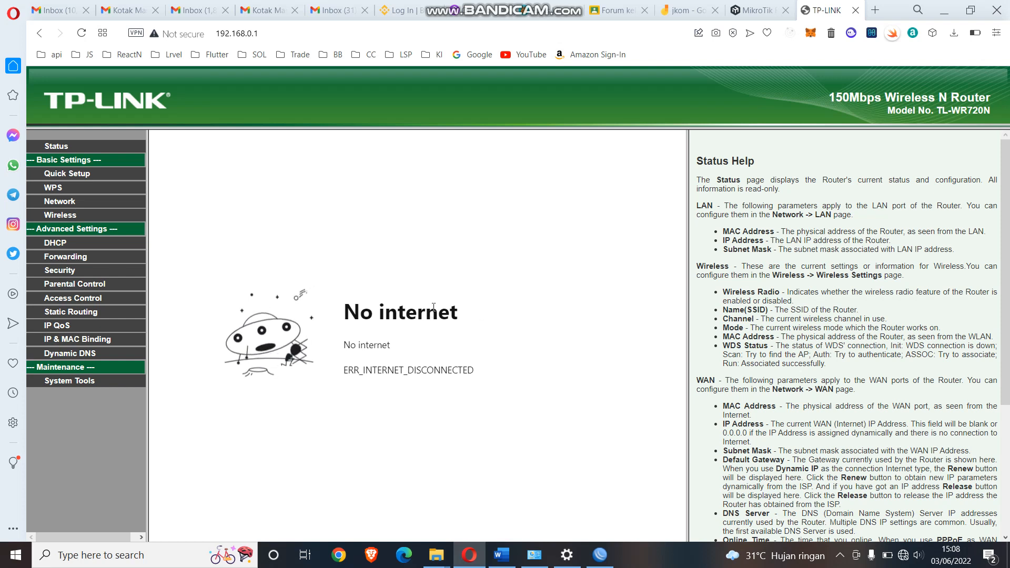
# - Open the computer's network adapter options and disable the Ethernet adapter
pyautogui.click(904, 556)
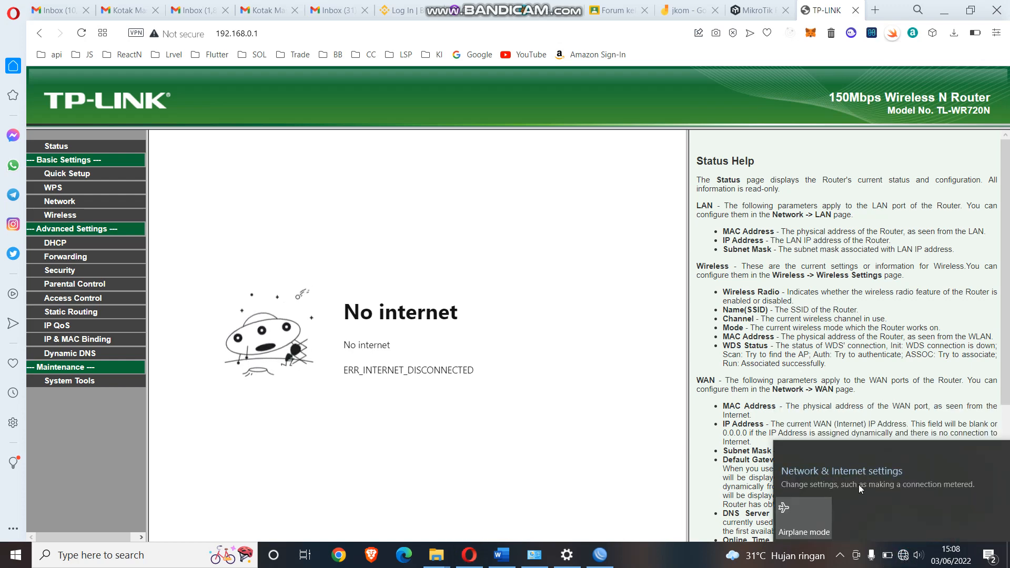
pyautogui.rightClick(903, 554)
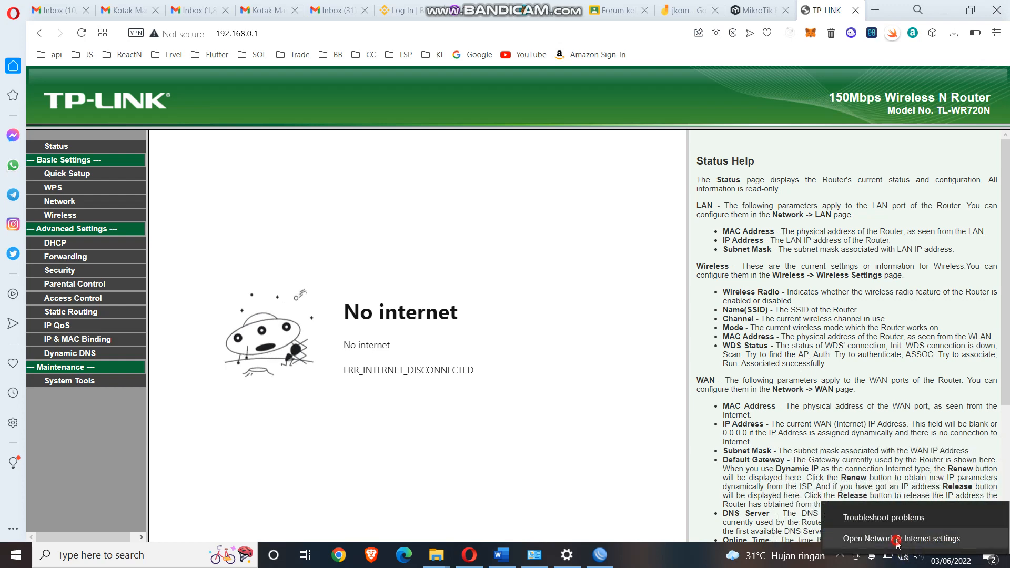
pyautogui.click(896, 540)
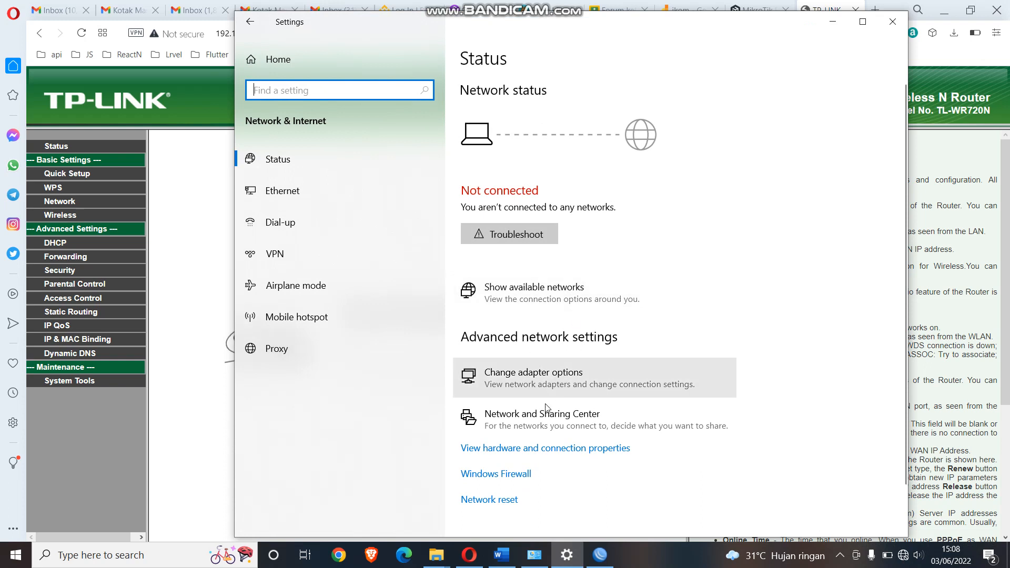
pyautogui.click(499, 375)
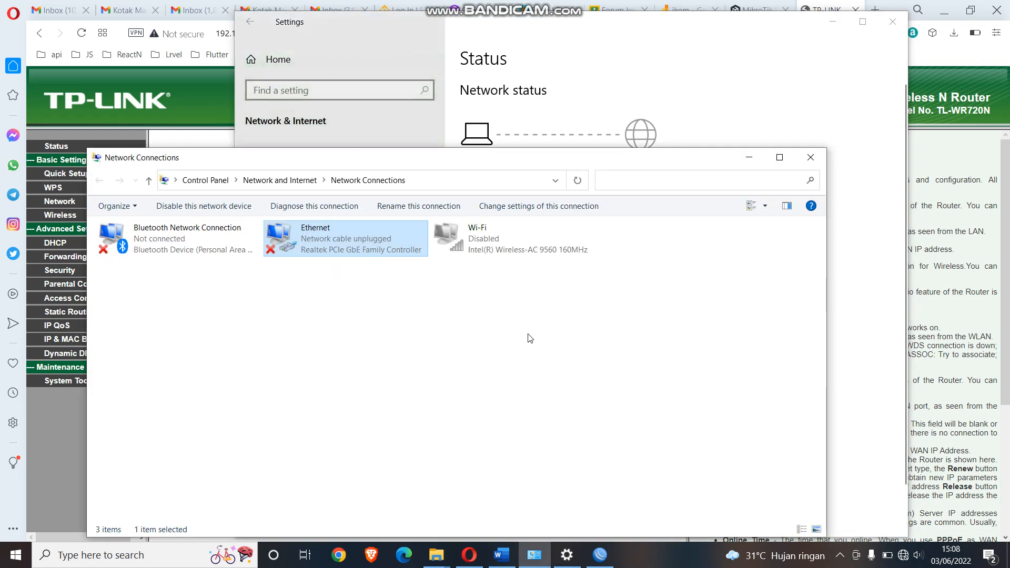
pyautogui.rightClick(303, 236)
pyautogui.click(318, 246)
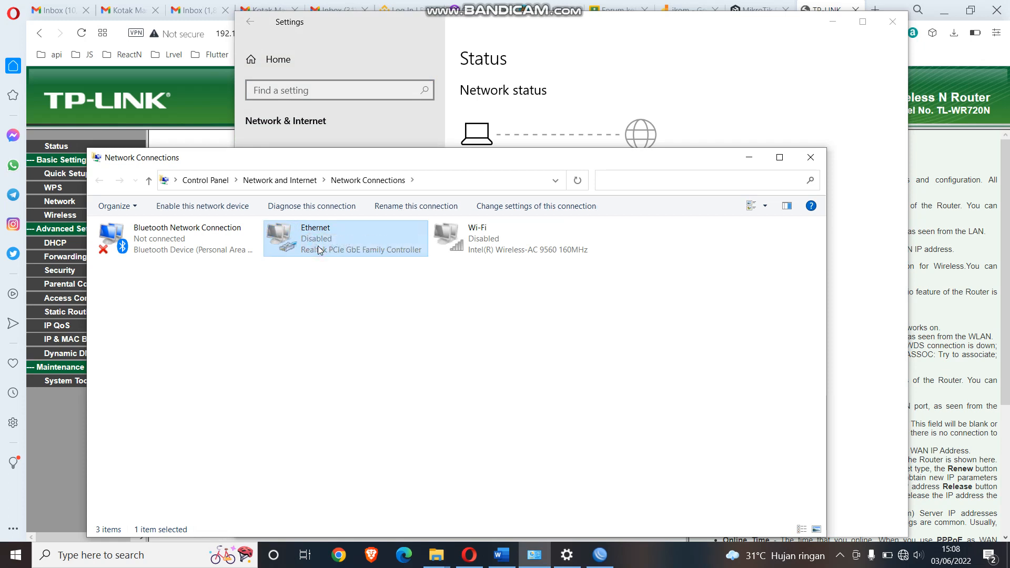
# - Enable the computer's Wi-Fi adapter
pyautogui.click(456, 244)
pyautogui.rightClick(487, 241)
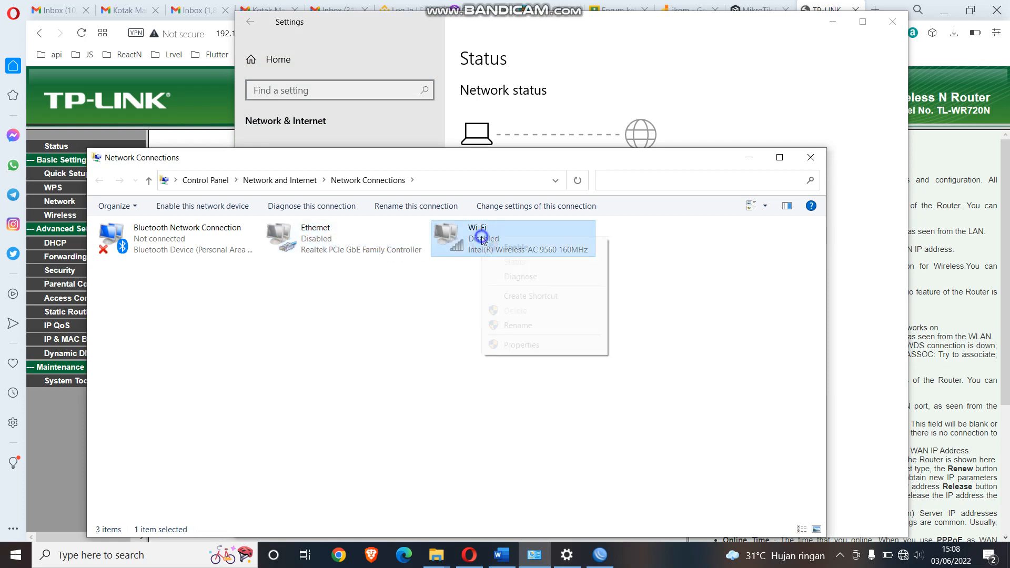
pyautogui.click(517, 246)
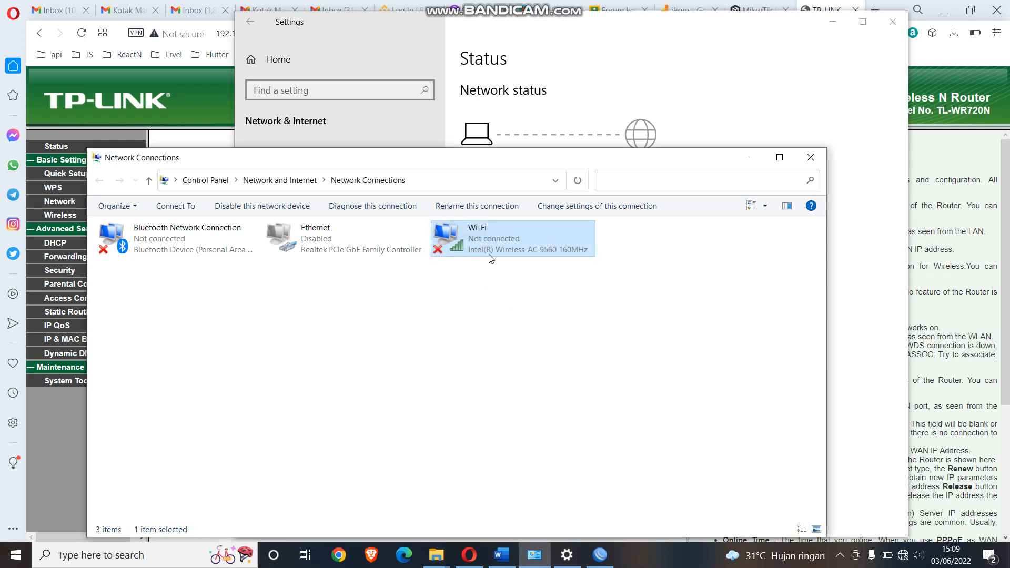
# - Connect the computer to the open wireless network stmik@bb
pyautogui.click(904, 555)
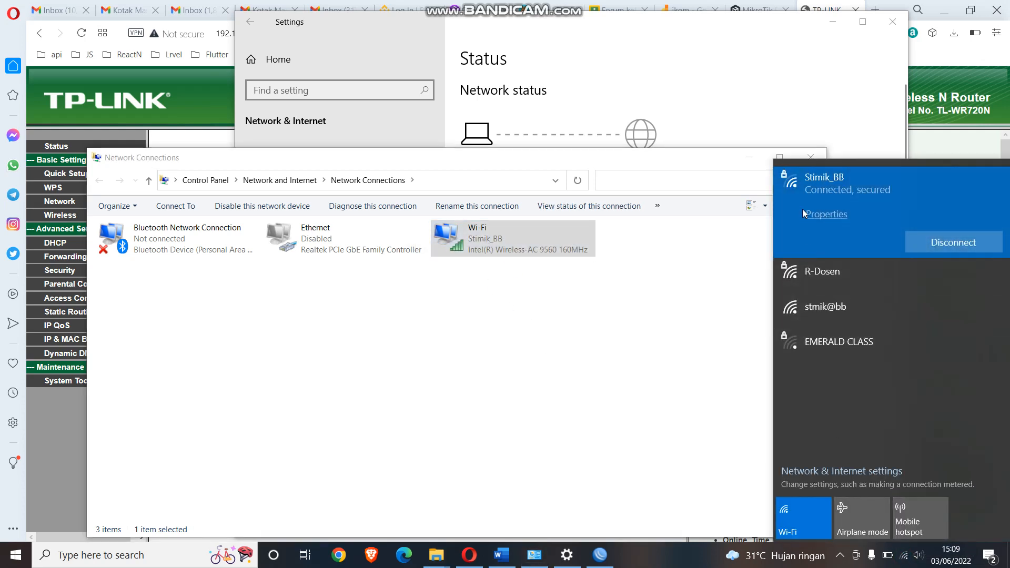
pyautogui.click(830, 308)
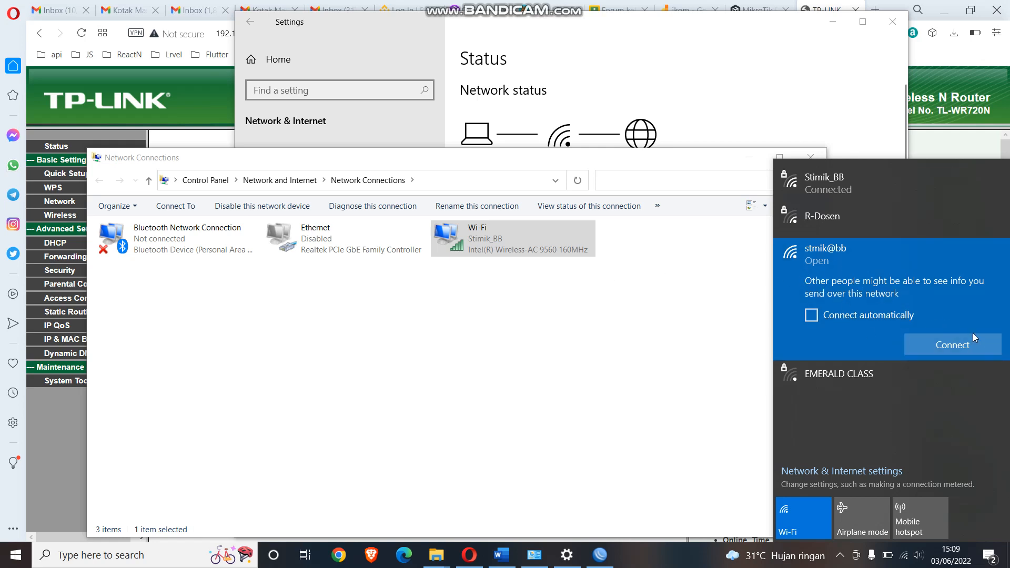
pyautogui.click(938, 346)
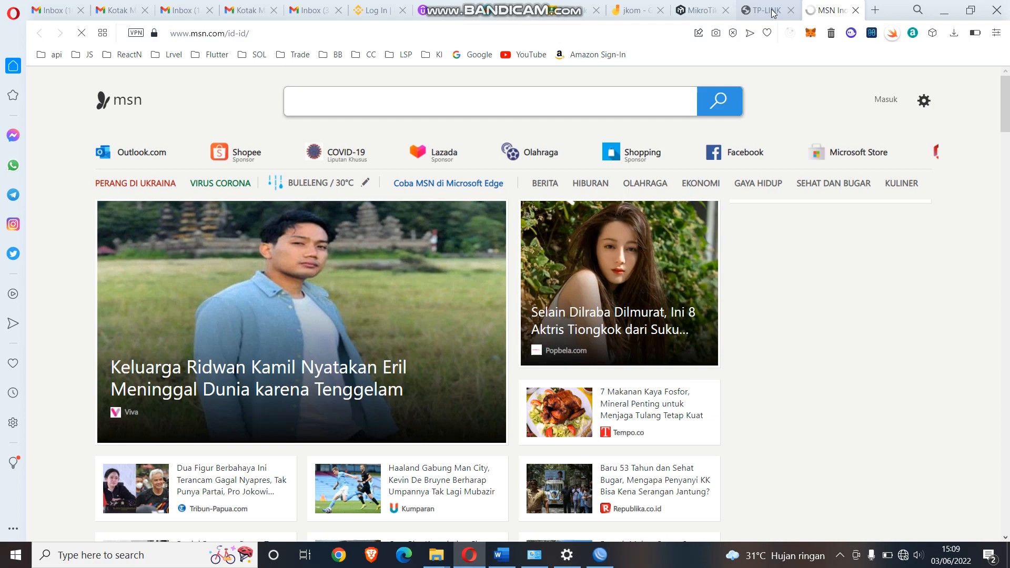
# - Open the hotspot page stmikbb.ac.id in a new browser tab
pyautogui.click(772, 13)
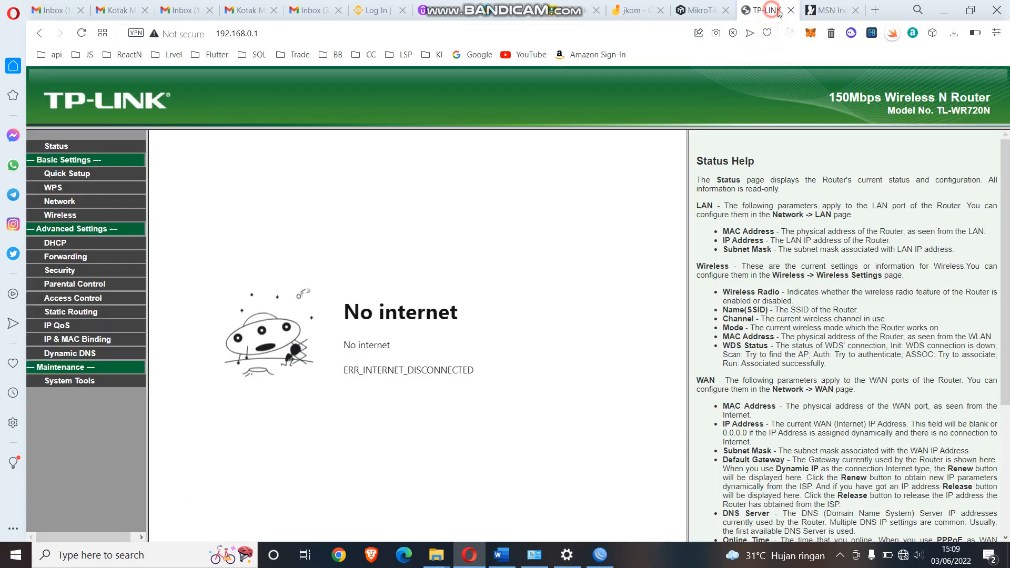
pyautogui.click(834, 10)
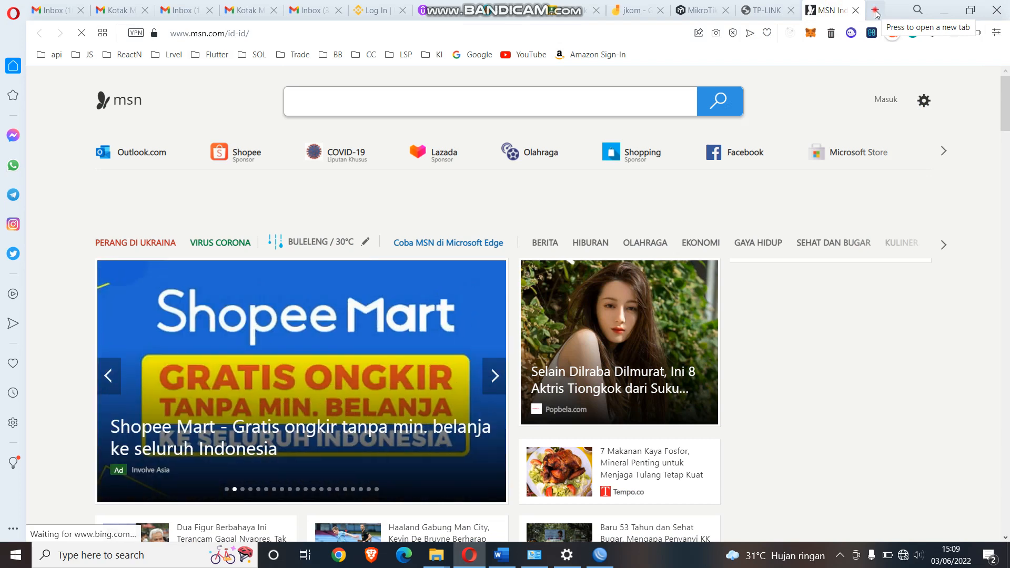
pyautogui.click(877, 13)
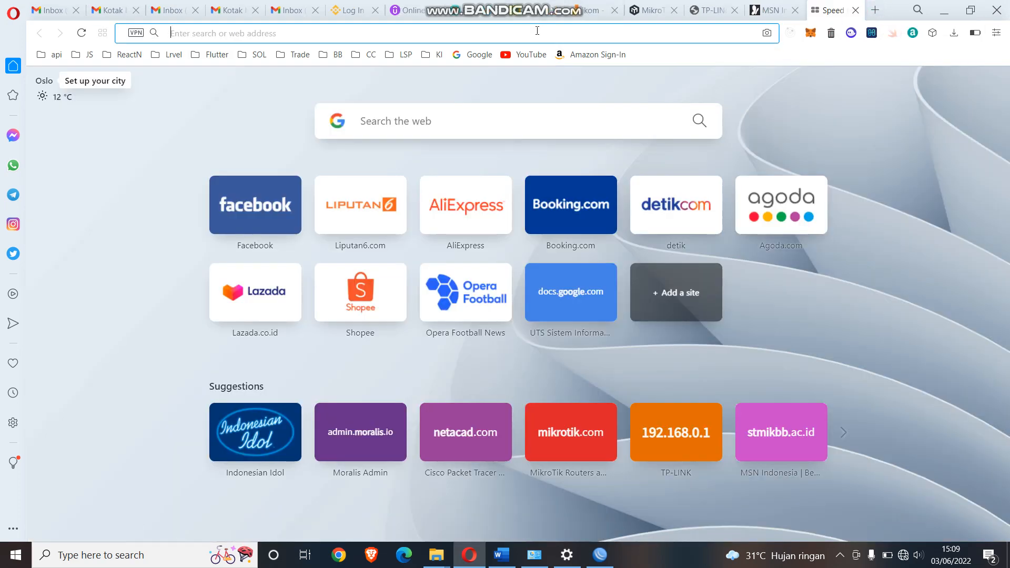
pyautogui.click(537, 31)
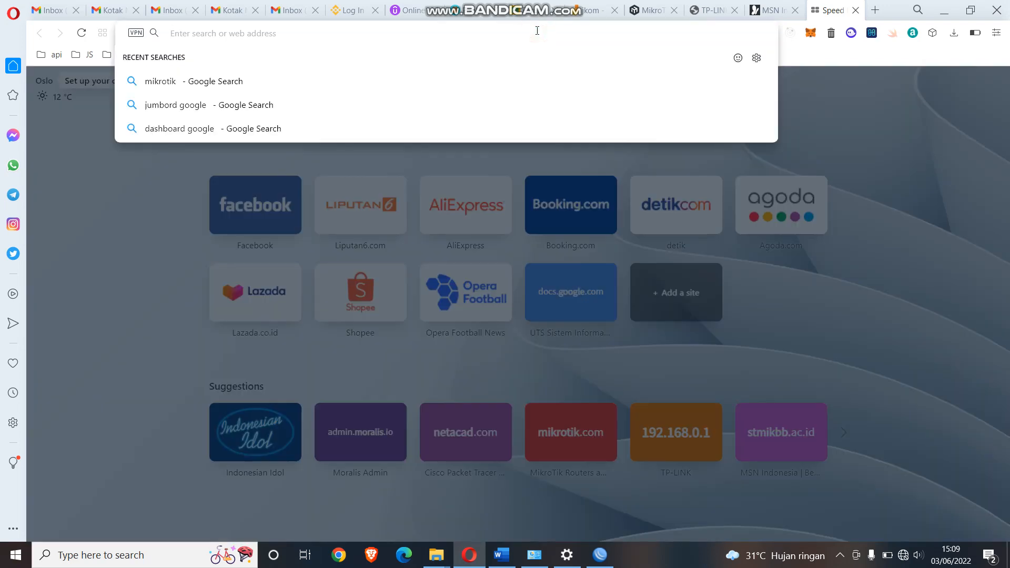
pyautogui.click(883, 440)
pyautogui.click(773, 436)
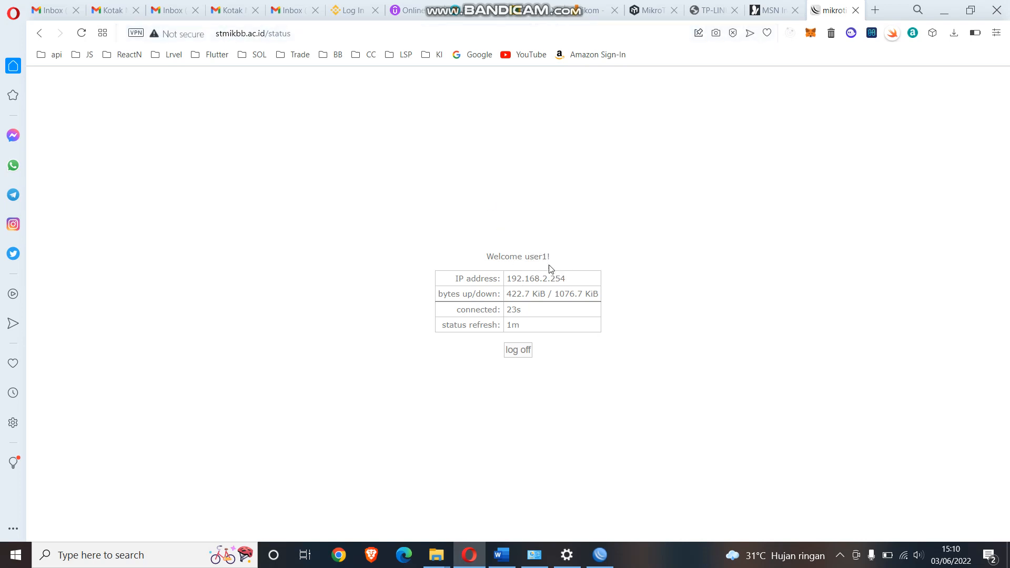
# - Log user1 off the hotspot, reload the page, log off again and dismiss the wireless notification
pyautogui.click(516, 351)
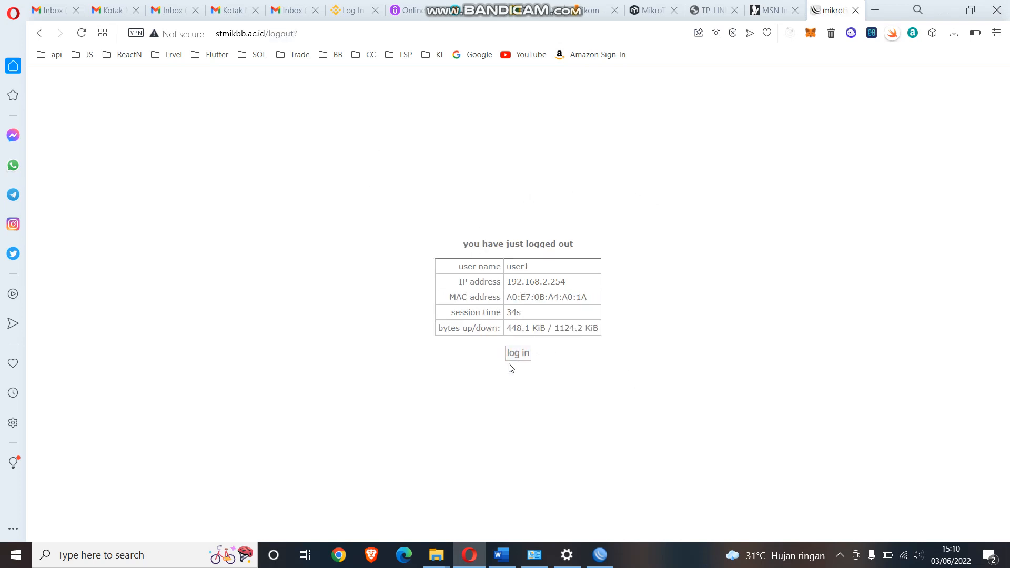
pyautogui.rightClick(383, 124)
pyautogui.click(421, 160)
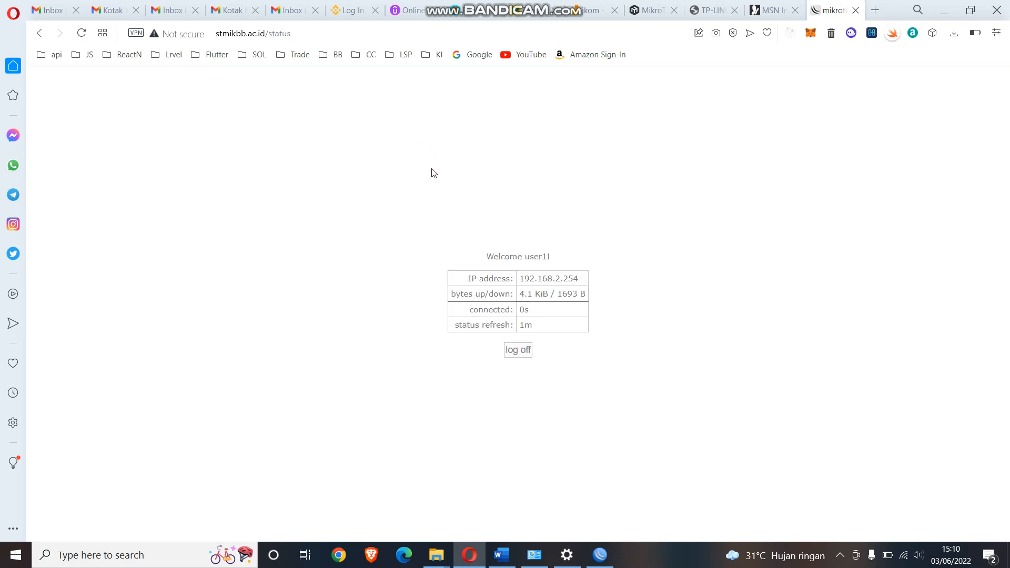
pyautogui.click(515, 351)
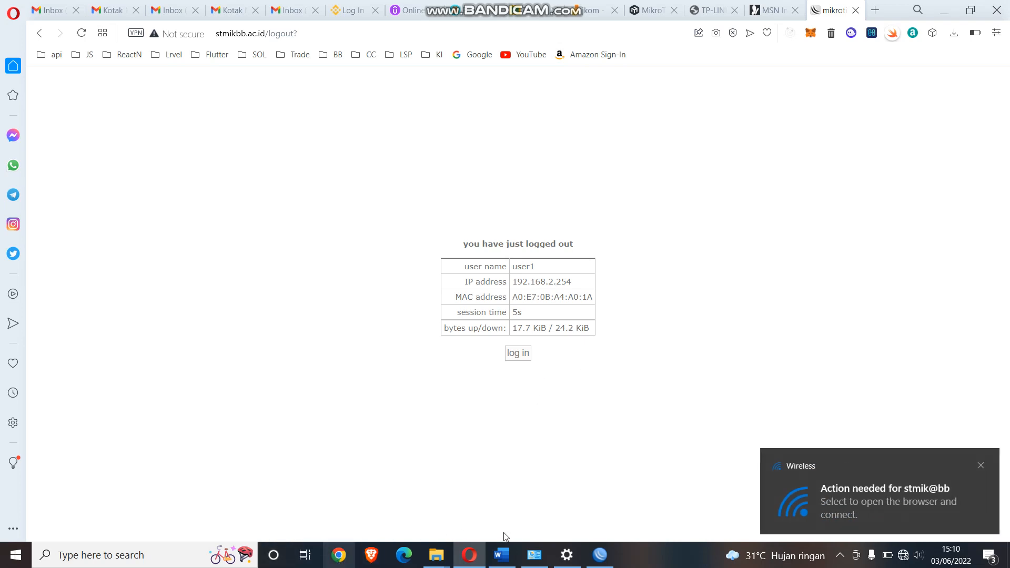
pyautogui.click(982, 466)
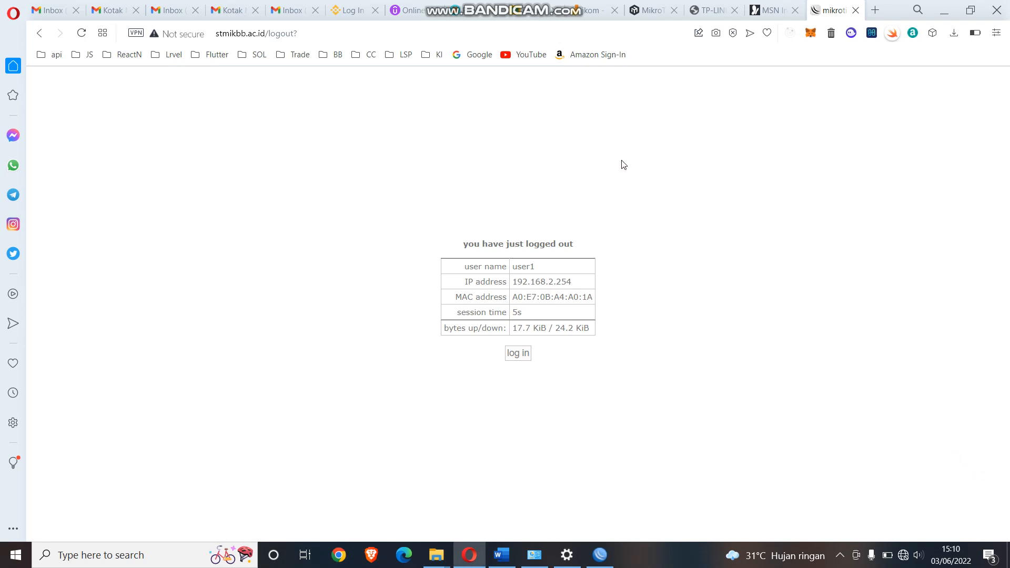
# - Switch to WinBox and delete user1 from the MikroTik hotspot users
pyautogui.click(600, 559)
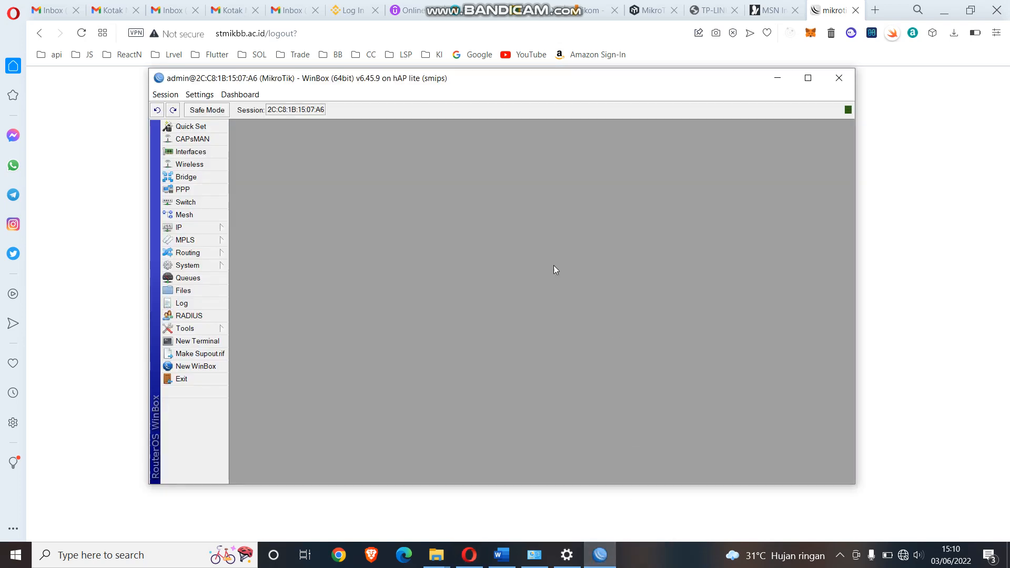
pyautogui.click(208, 230)
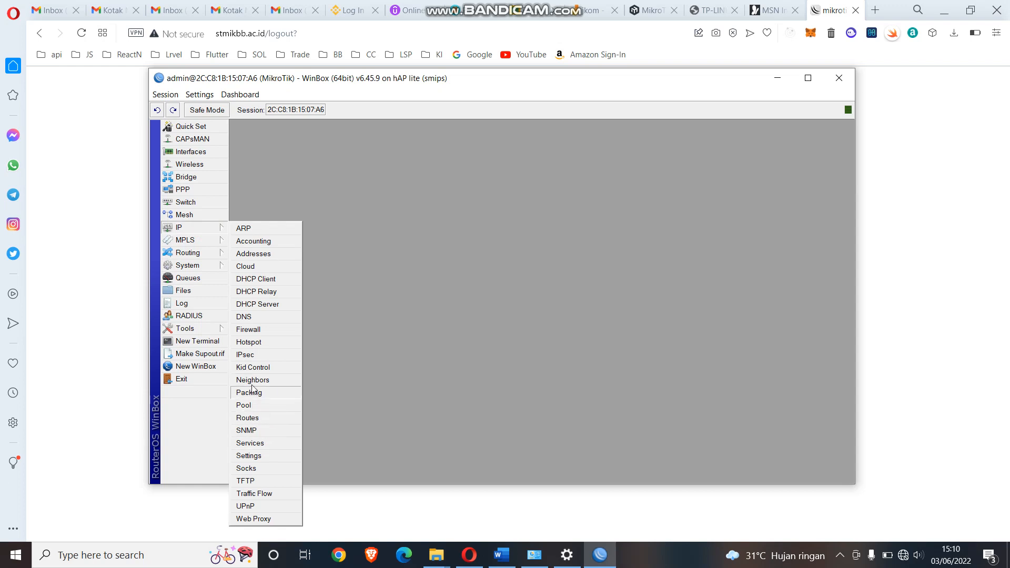
pyautogui.click(248, 343)
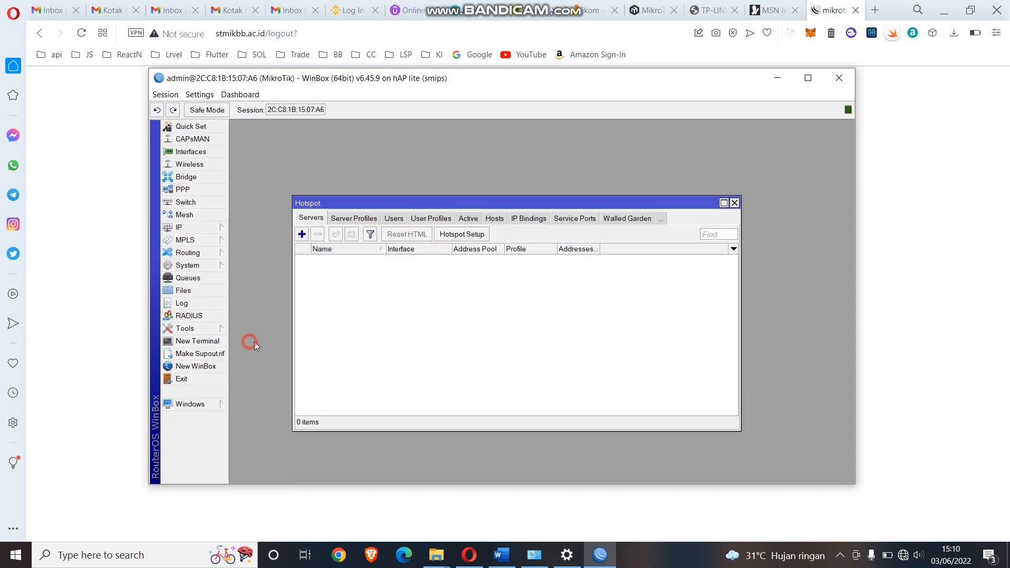
pyautogui.click(393, 219)
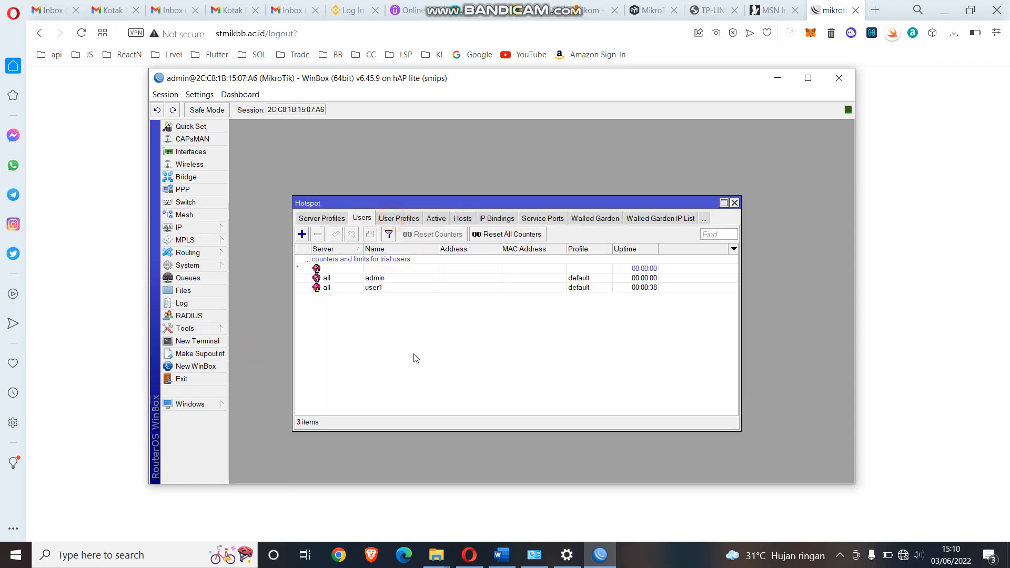
pyautogui.click(375, 291)
pyautogui.rightClick(369, 290)
pyautogui.click(331, 346)
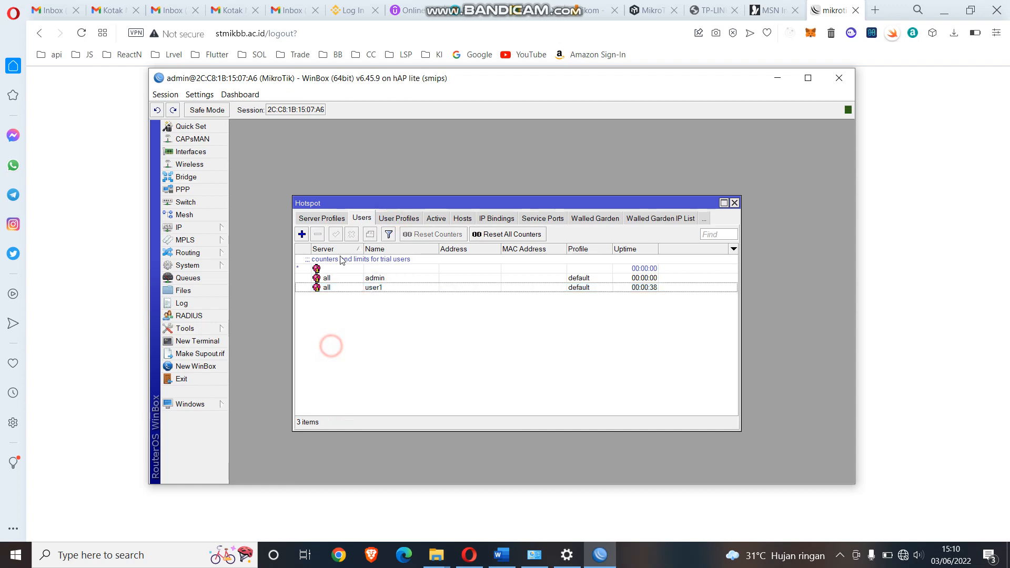
pyautogui.click(346, 285)
pyautogui.click(318, 234)
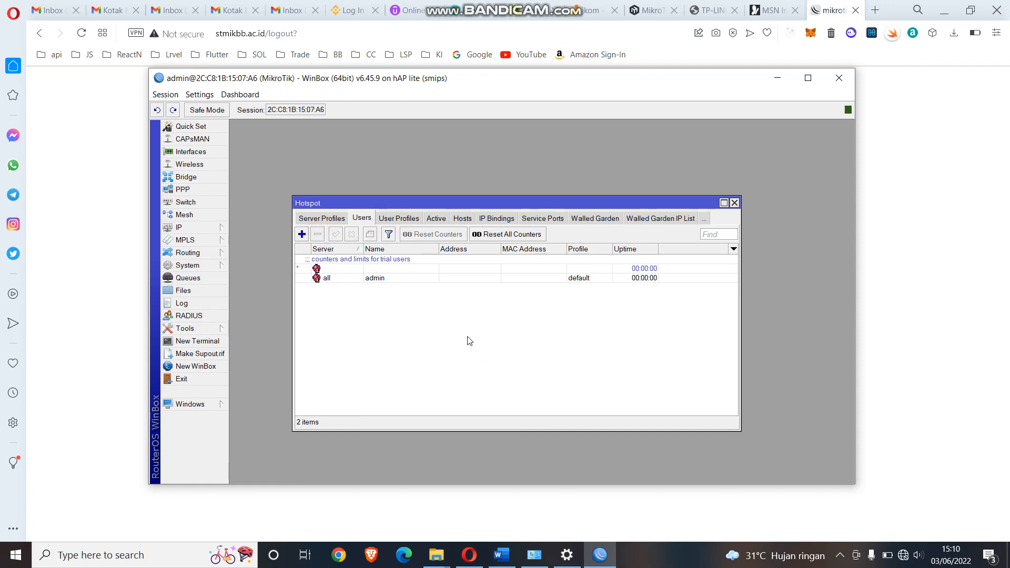
# - Switch to the browser and reload the stmikbb.ac.id hotspot page, checking the login with the deleted user1
pyautogui.click(921, 174)
pyautogui.rightClick(890, 145)
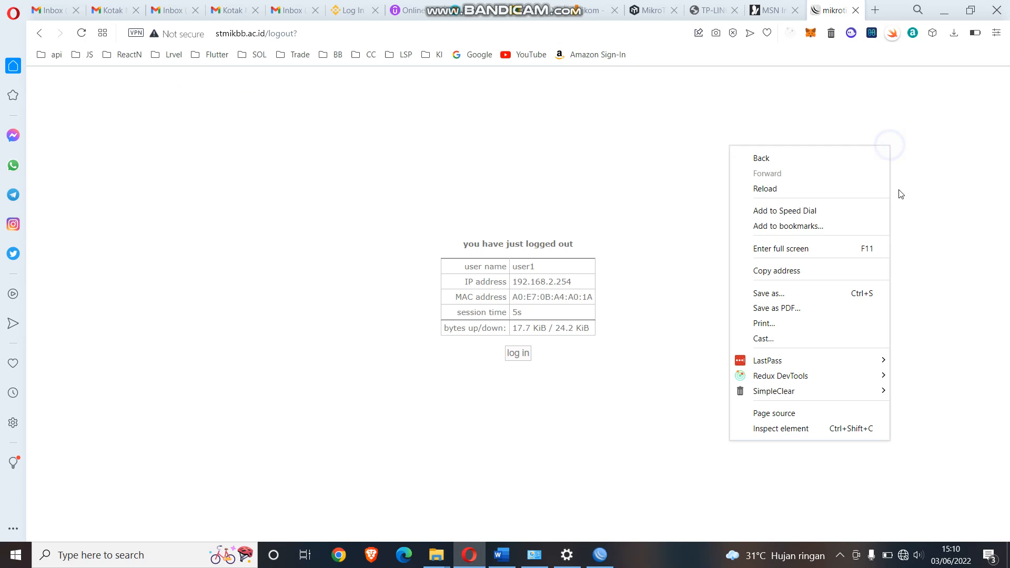
pyautogui.click(780, 190)
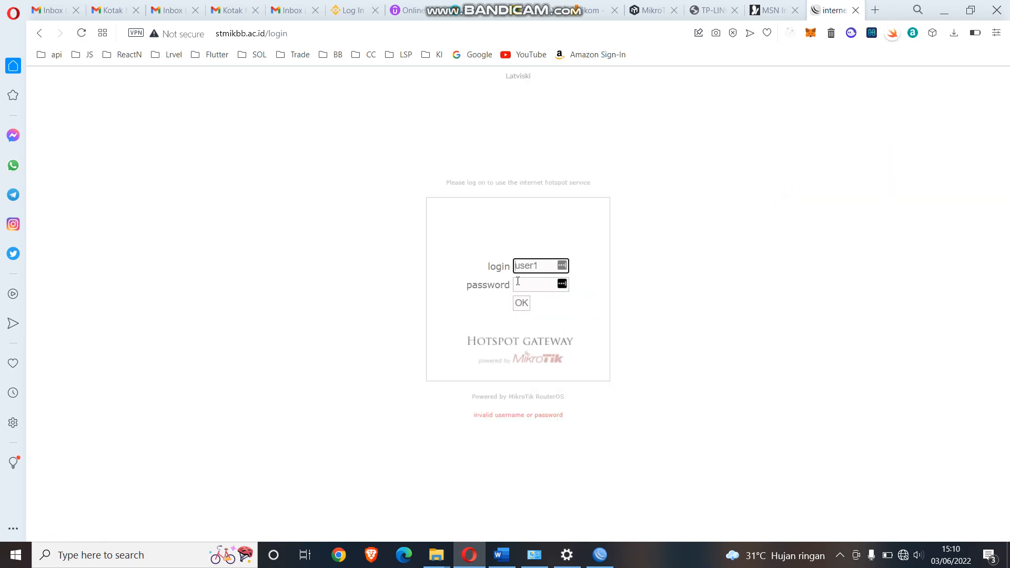
pyautogui.rightClick(746, 237)
pyautogui.click(776, 277)
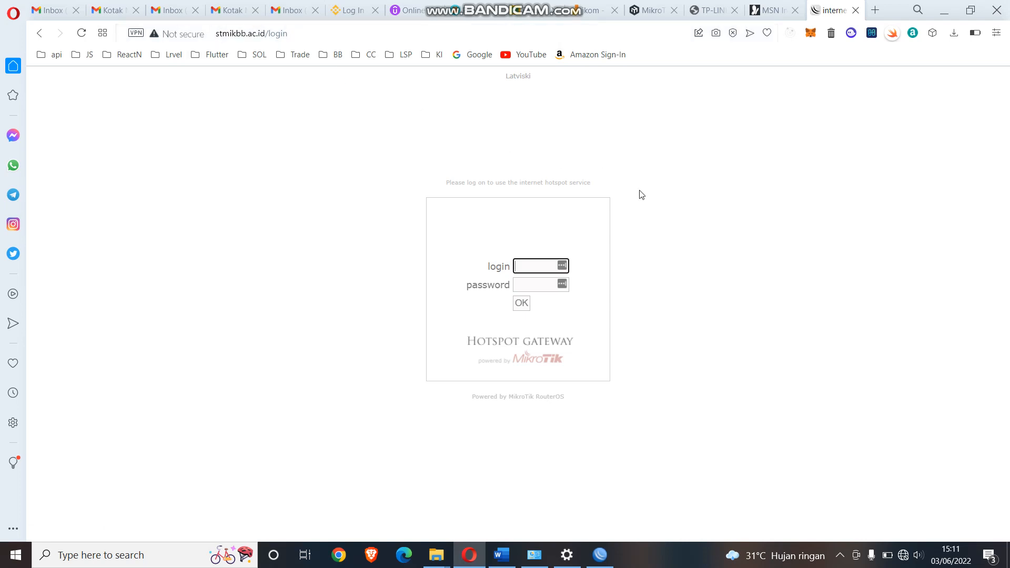
# - Switch to WinBox and add a hotspot user named user2 with a password, keeping server all and profile default
pyautogui.click(601, 559)
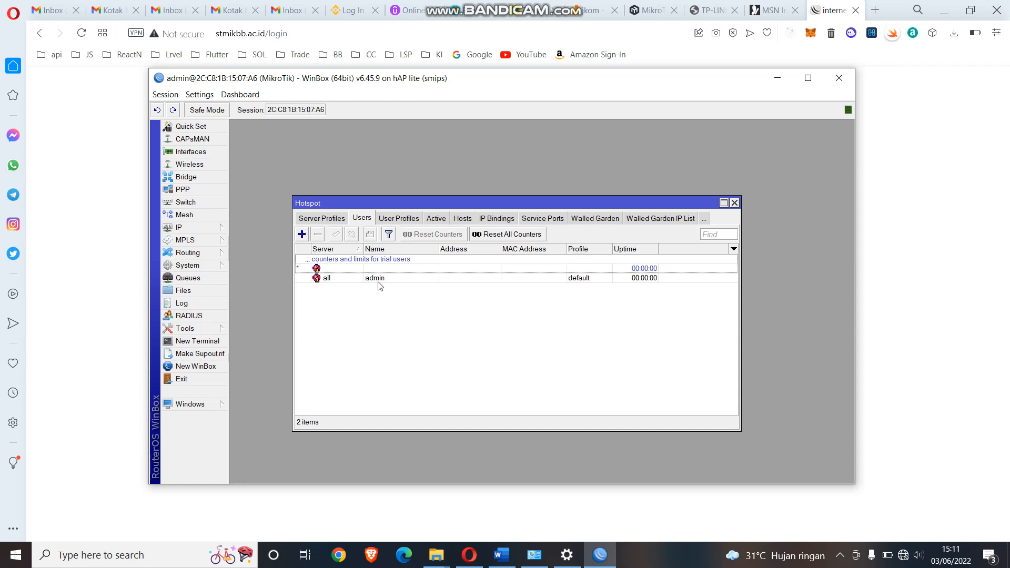
pyautogui.click(302, 235)
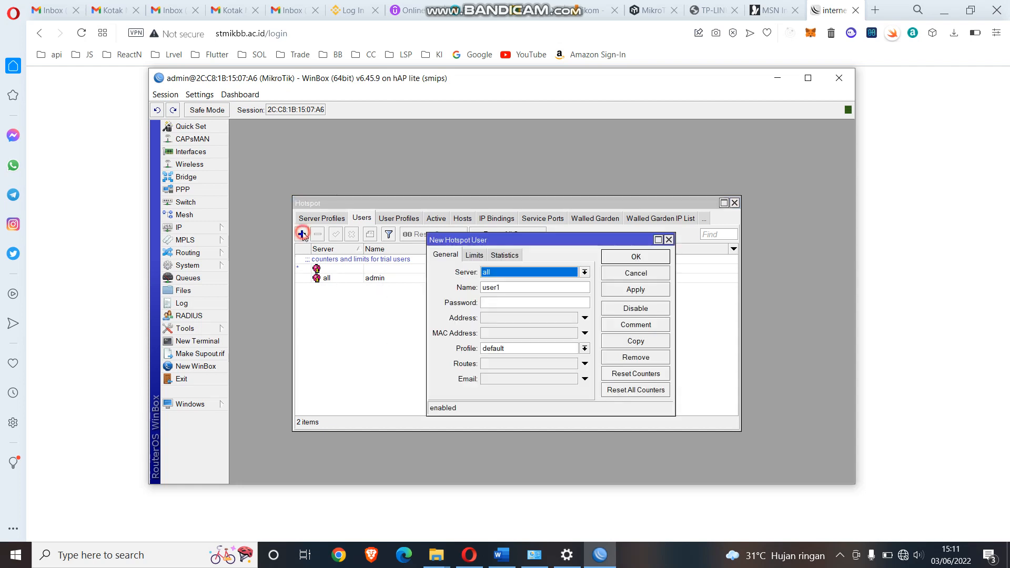
pyautogui.click(514, 287)
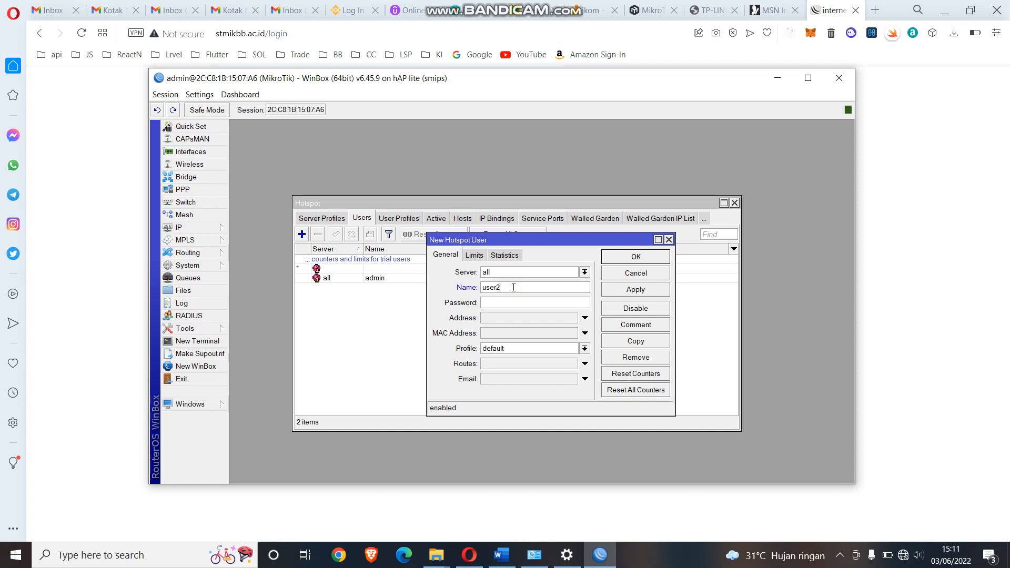
pyautogui.click(504, 303)
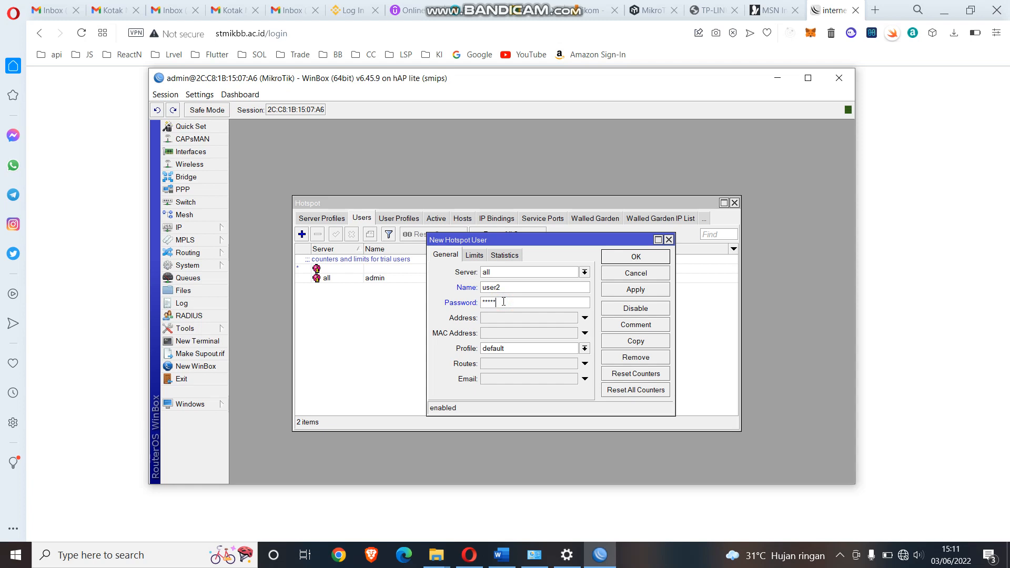
pyautogui.click(636, 290)
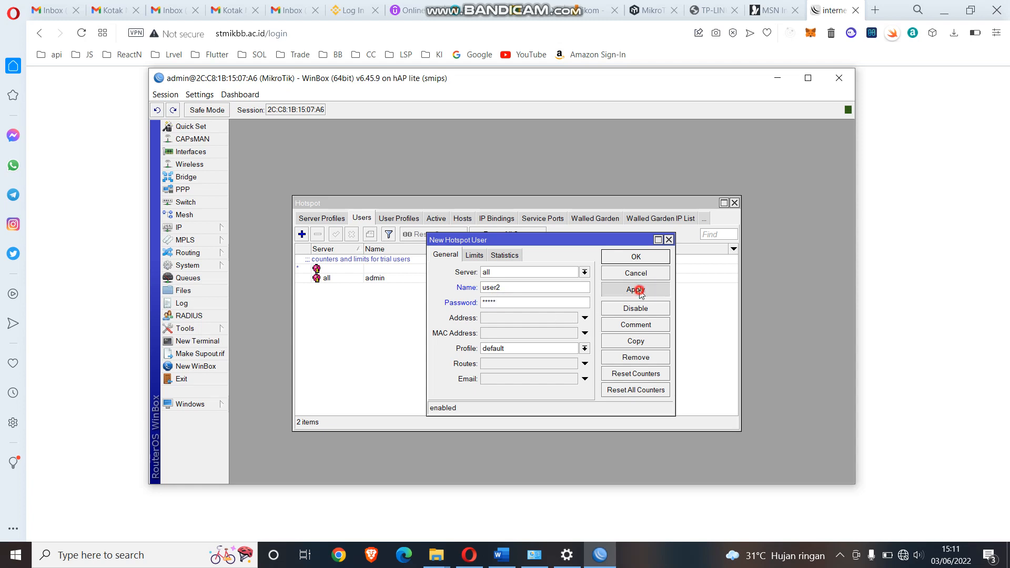
pyautogui.click(636, 257)
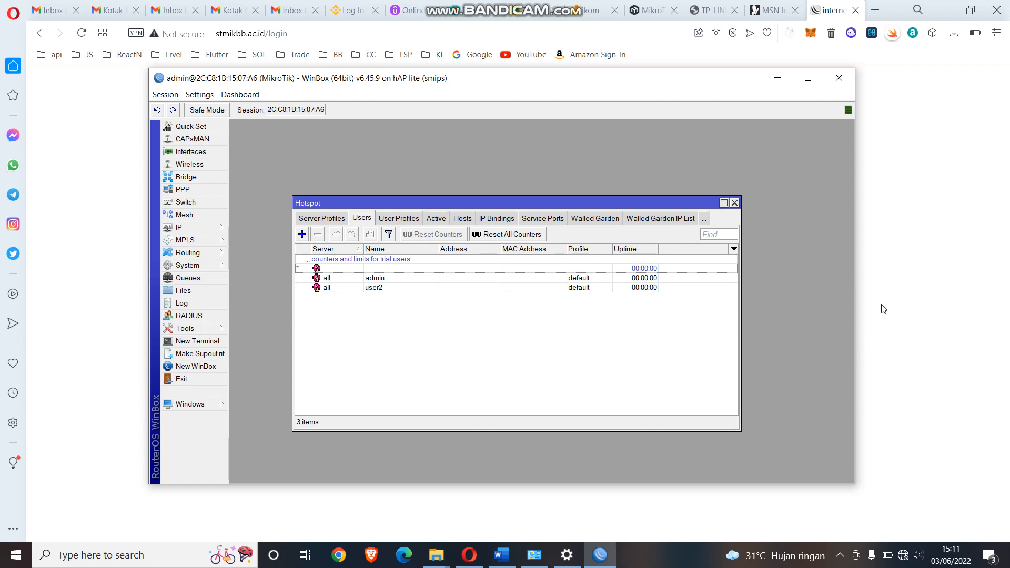
# - Switch to the browser and log in to the hotspot page as user2 with the account password
pyautogui.click(898, 274)
pyautogui.click(537, 263)
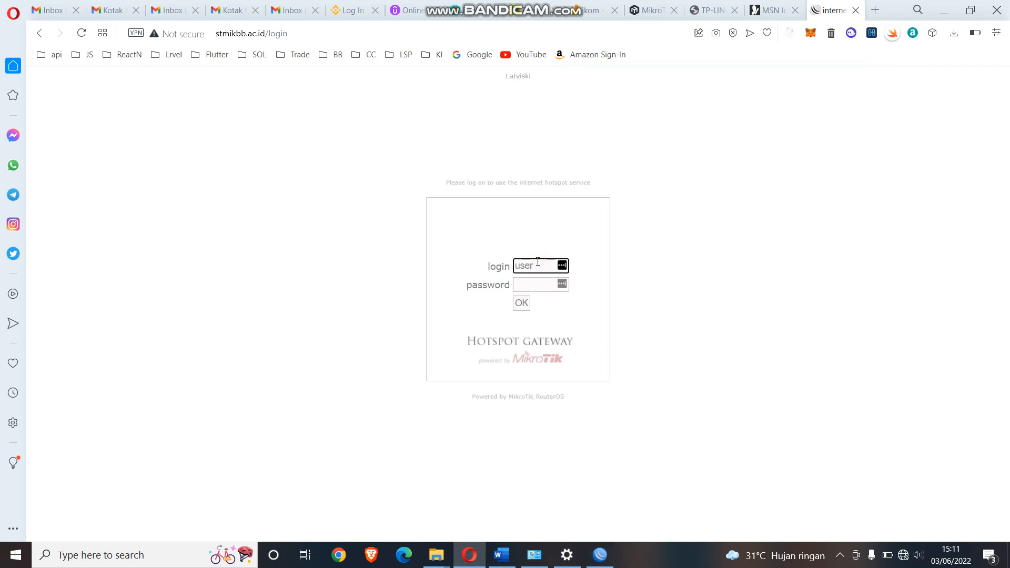
pyautogui.click(531, 286)
pyautogui.click(521, 304)
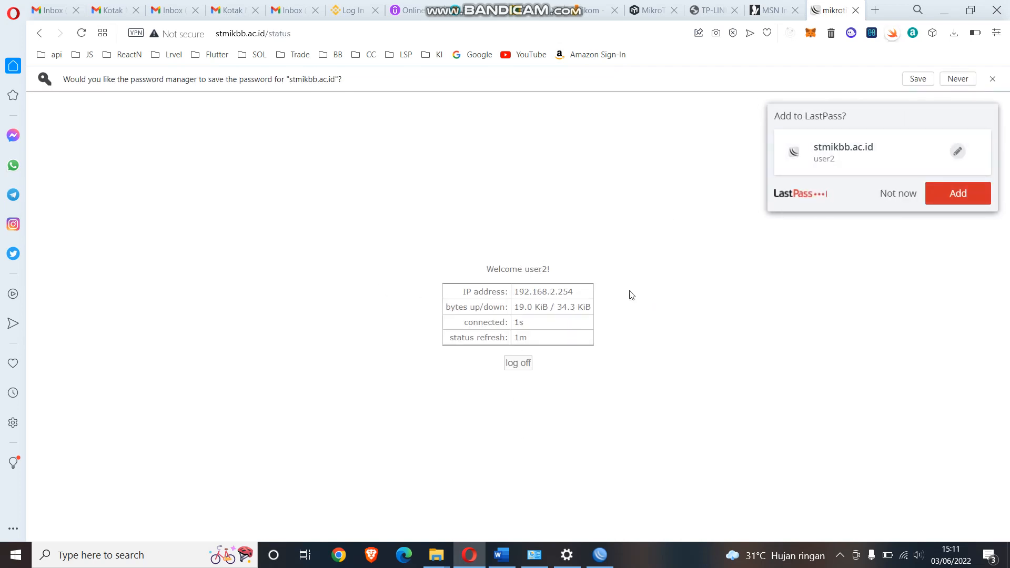
# - Open google.com in a new browser tab to test internet access through the hotspot
pyautogui.click(875, 10)
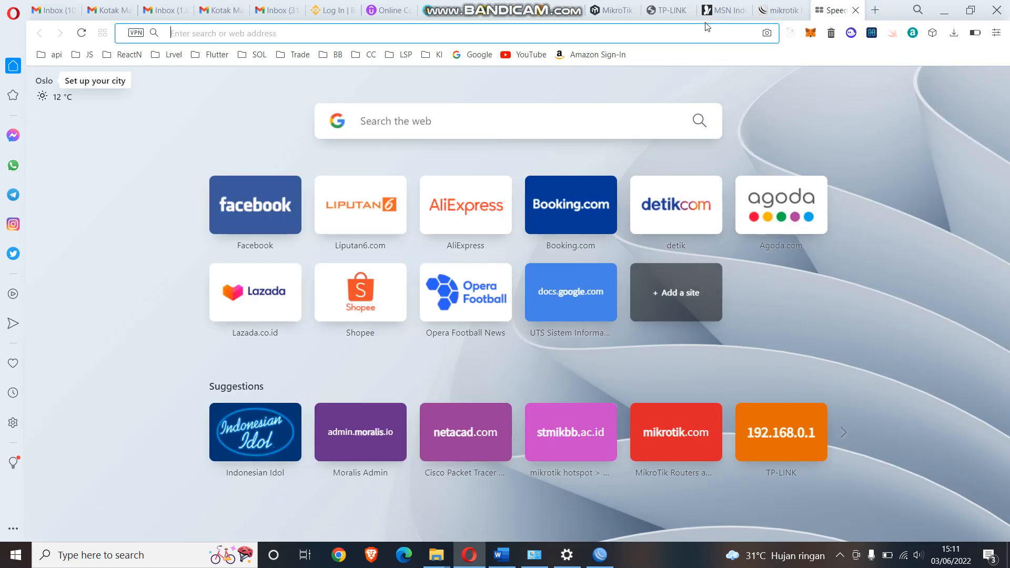
pyautogui.click(708, 27)
pyautogui.write('google.com')
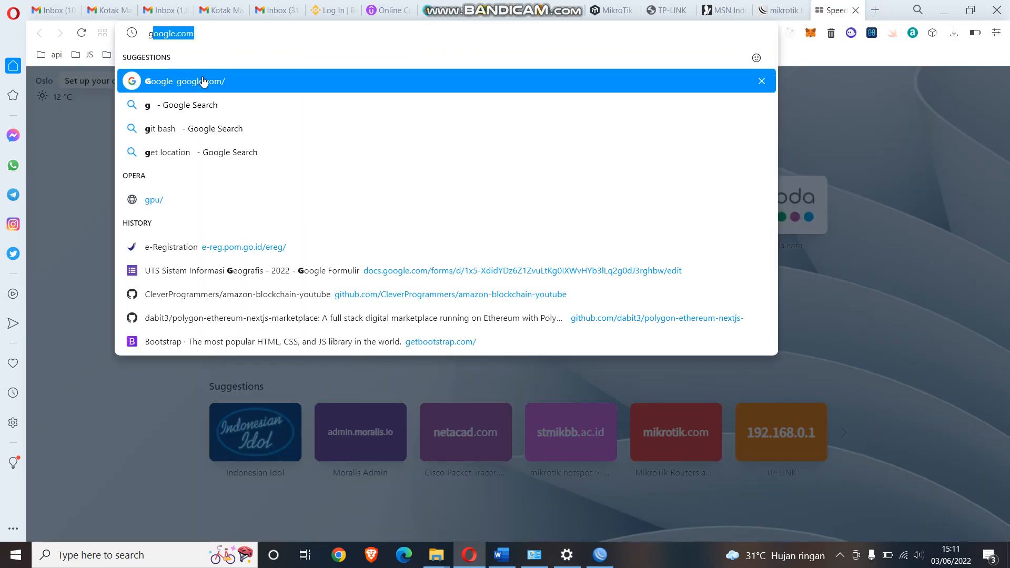
pyautogui.click(203, 81)
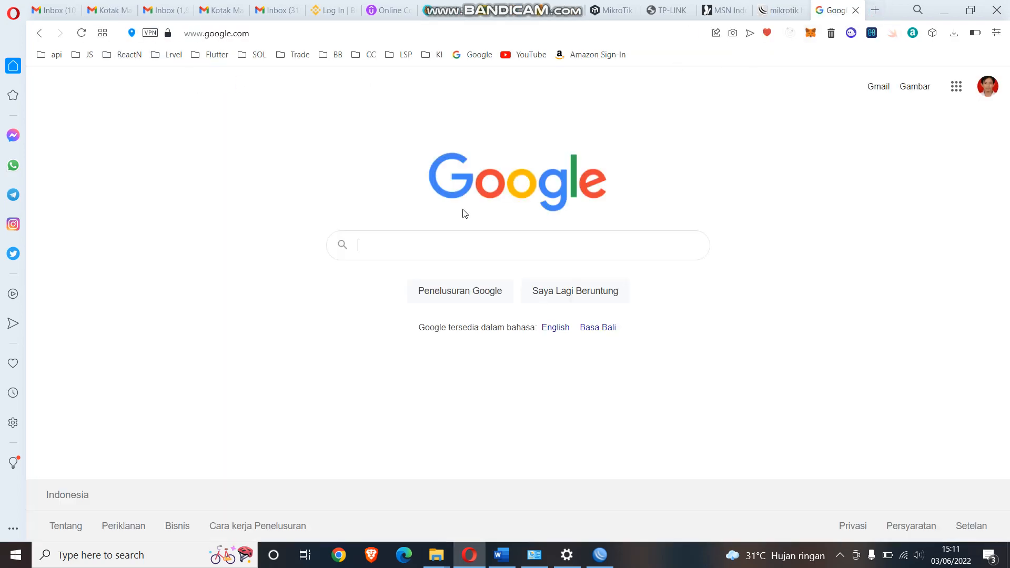
# - Open youtube.com in another new browser tab to test internet access
pyautogui.click(875, 10)
pyautogui.click(683, 37)
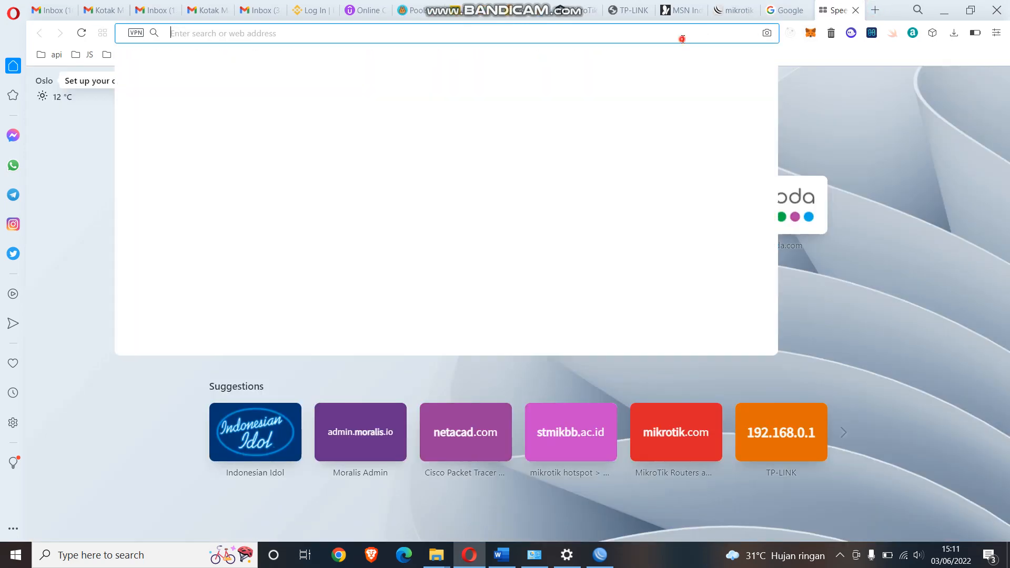
pyautogui.write('youtube.com')
pyautogui.press('Return')
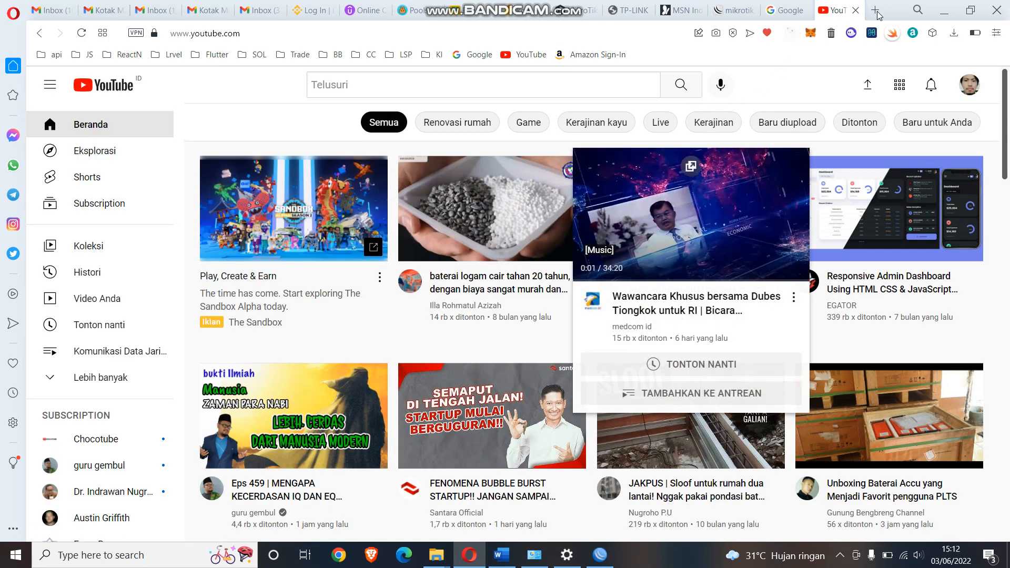
# - View the hotspot user list in WinBox, and switch back to the browser to show the jkom Jamboard network diagram
pyautogui.click(605, 561)
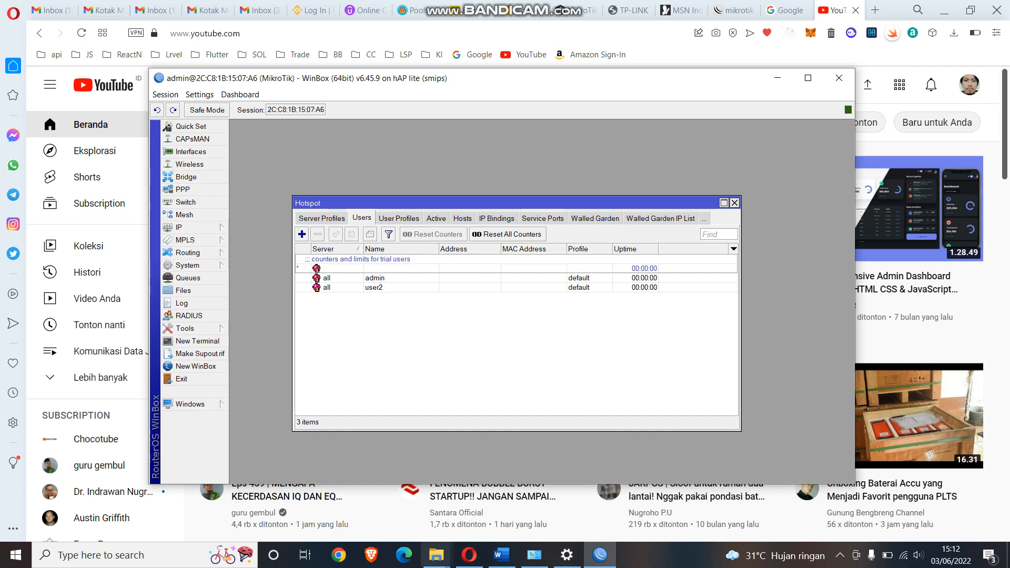
pyautogui.click(470, 555)
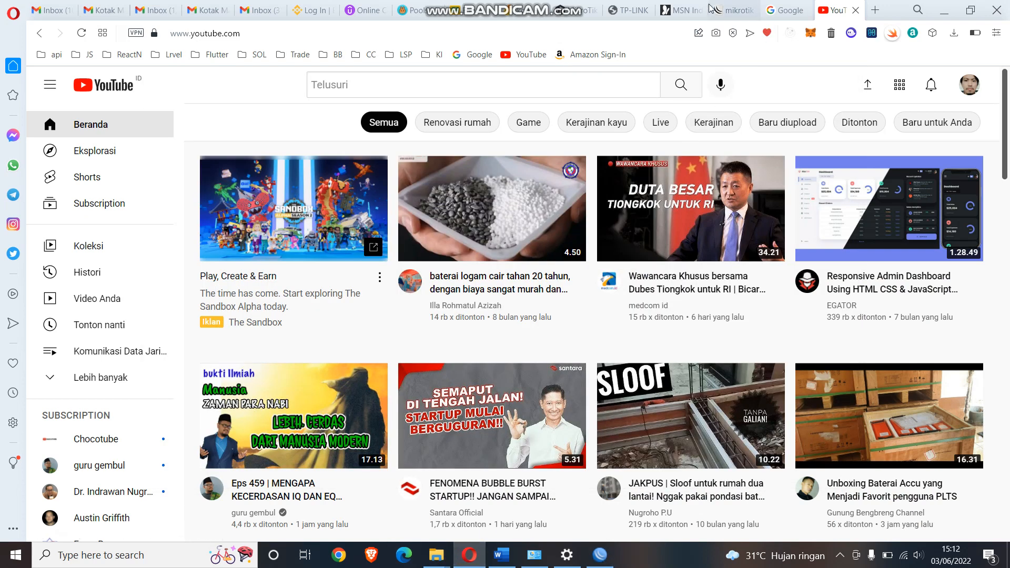
pyautogui.click(526, 10)
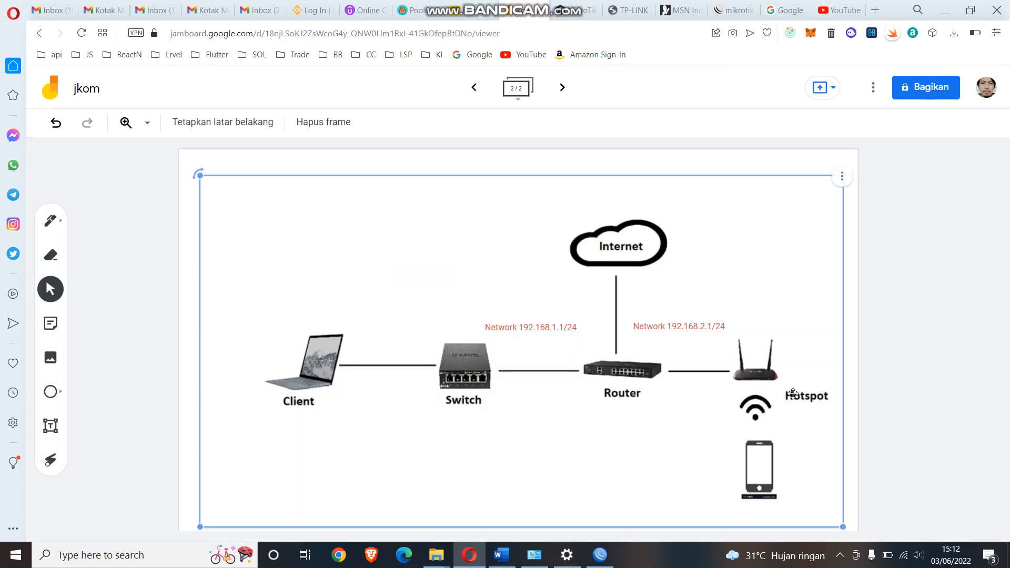